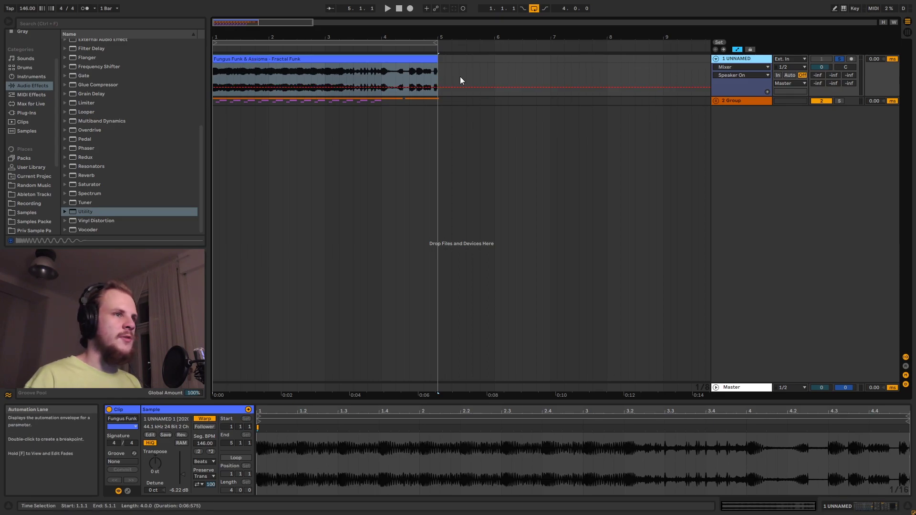
Step: Select bars 3–5, then bar 3 and bar 4 of the reference, then clear it and play from 1.1.1
left_click(213, 75)
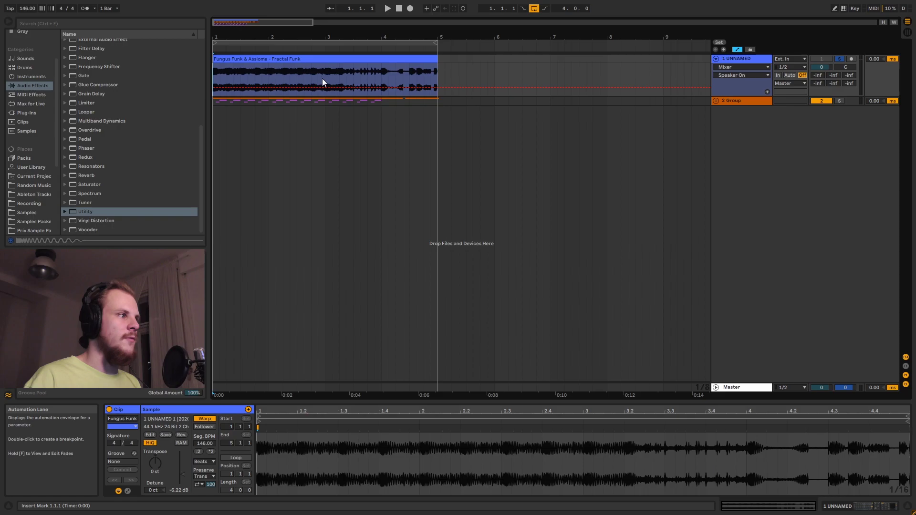
left_click_drag(324, 78, 436, 79)
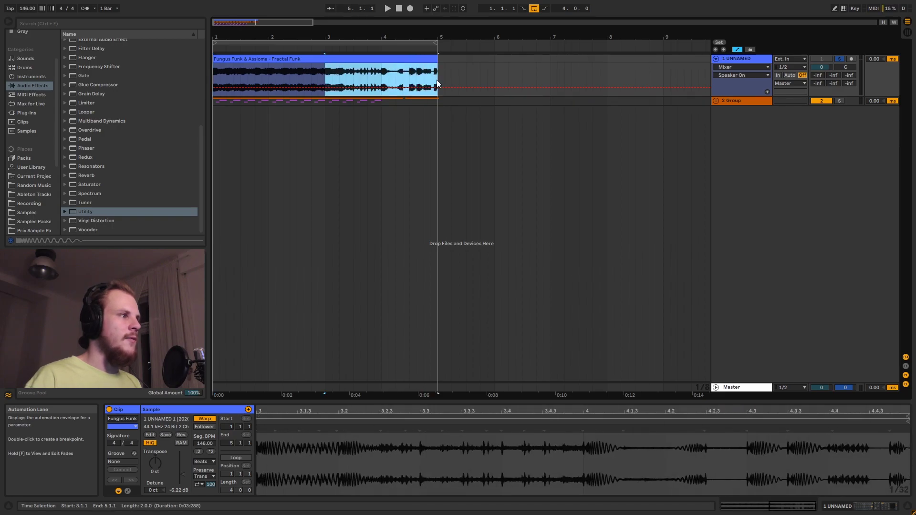
left_click_drag(379, 85, 325, 86)
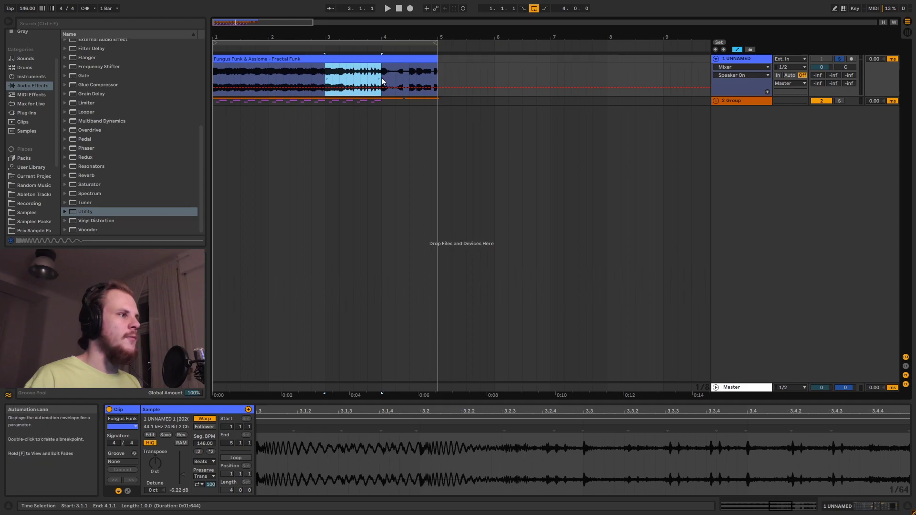
left_click_drag(384, 77, 436, 77)
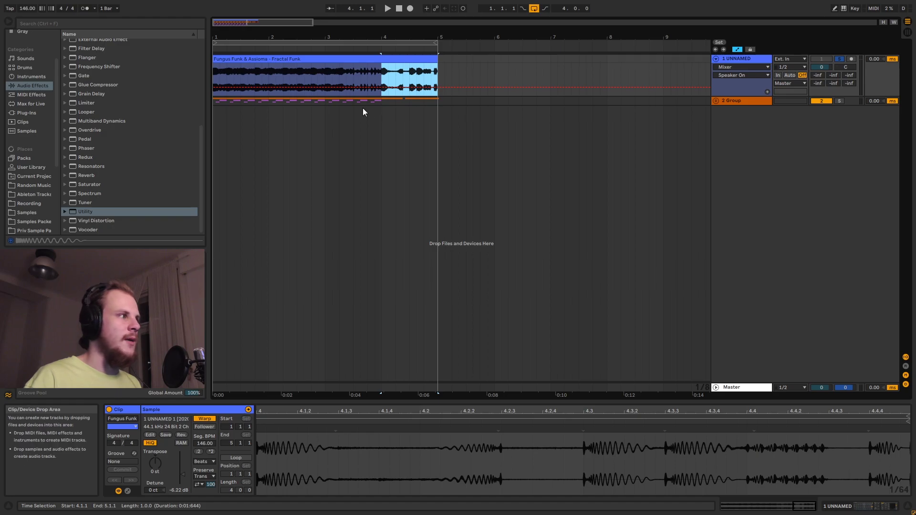
left_click(214, 73)
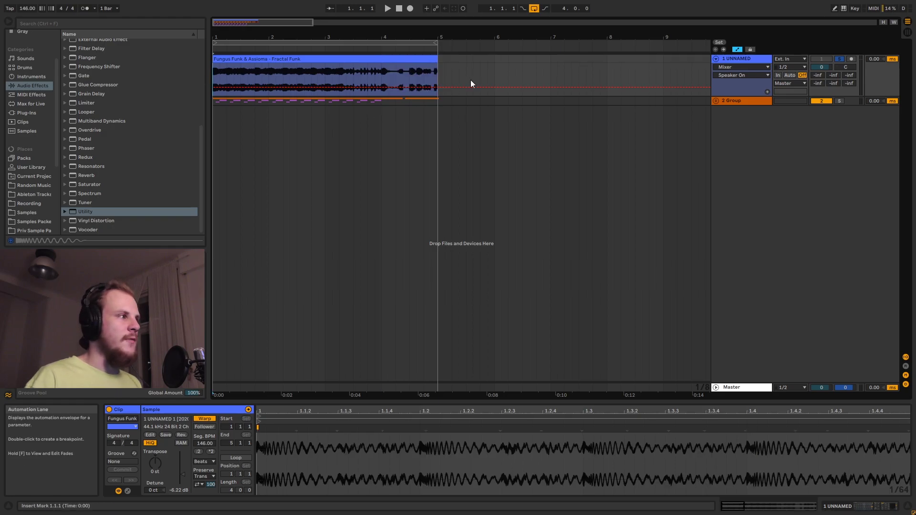
key("space")
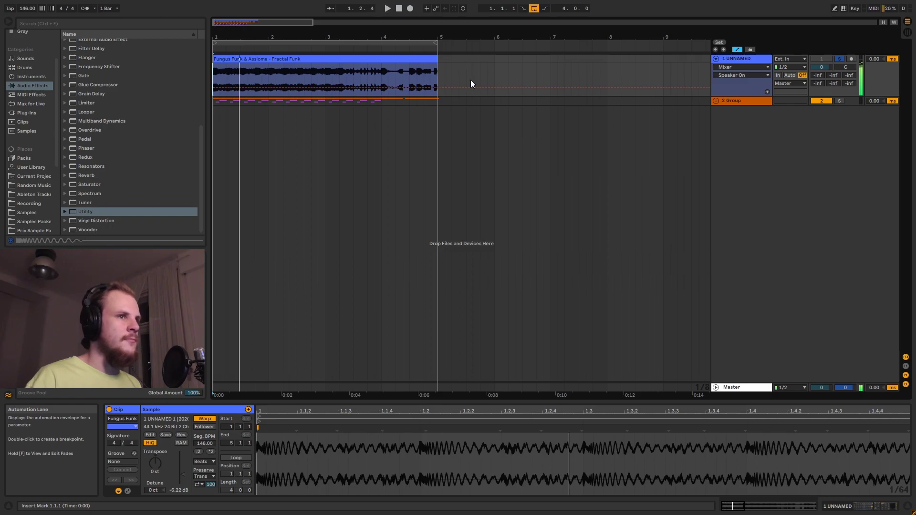
Step: Unsolo the reference track, restart playback, and unfold 2 Group to show its Utility Gain automation
left_click(840, 59)
left_click(215, 104)
key("space")
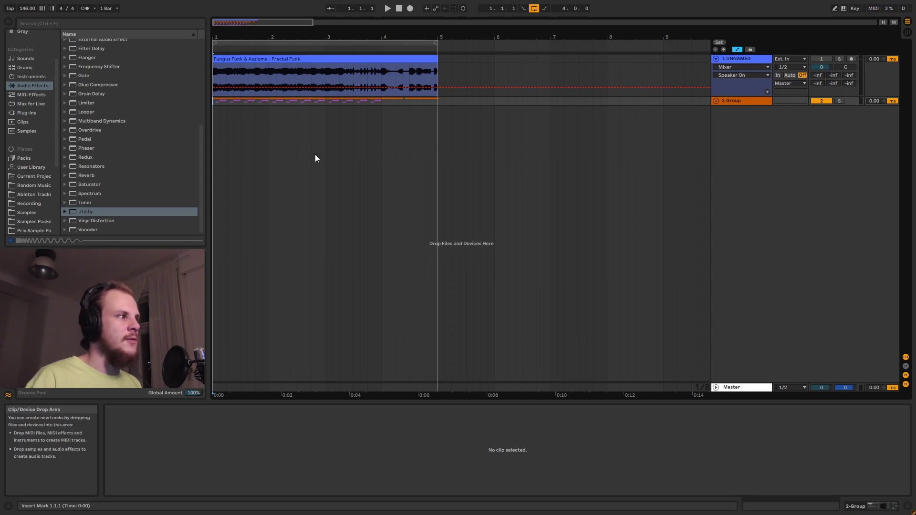
key("space")
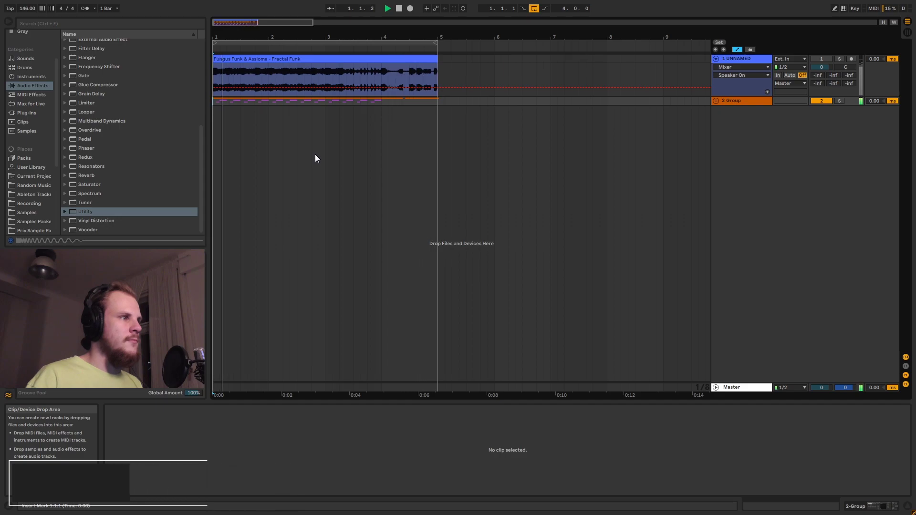
left_click(715, 101)
left_click(726, 100)
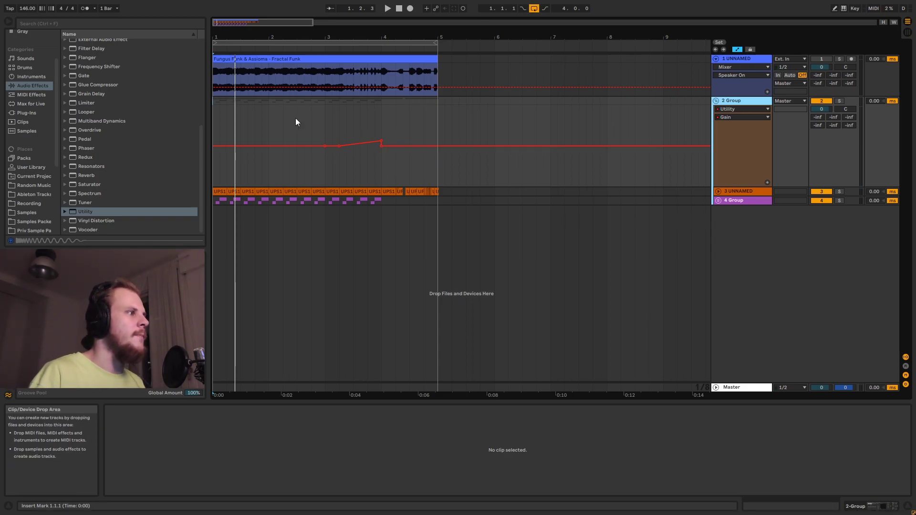
Step: Unfold track 3 and zoom into bar 4, auditioning the kick fill from 4.1 to 4.3.3
left_click(718, 191)
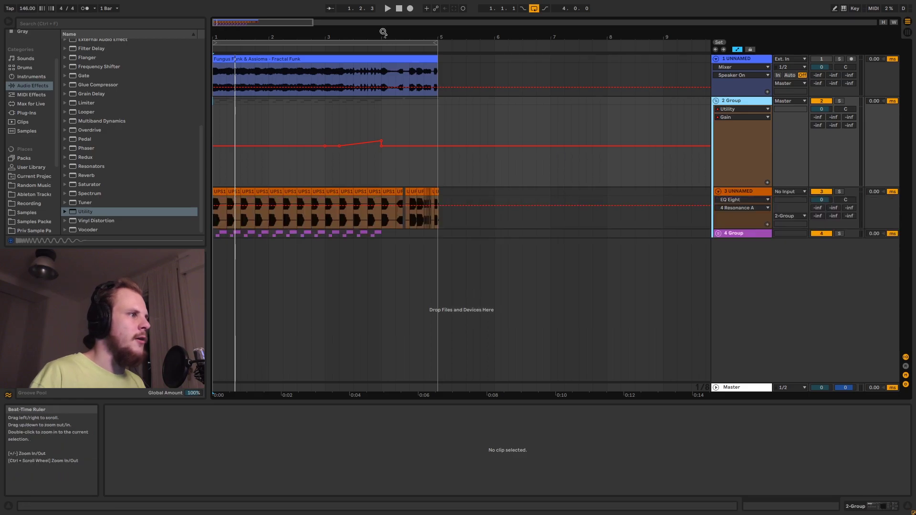
left_click_drag(384, 31, 383, 79)
left_click(318, 72)
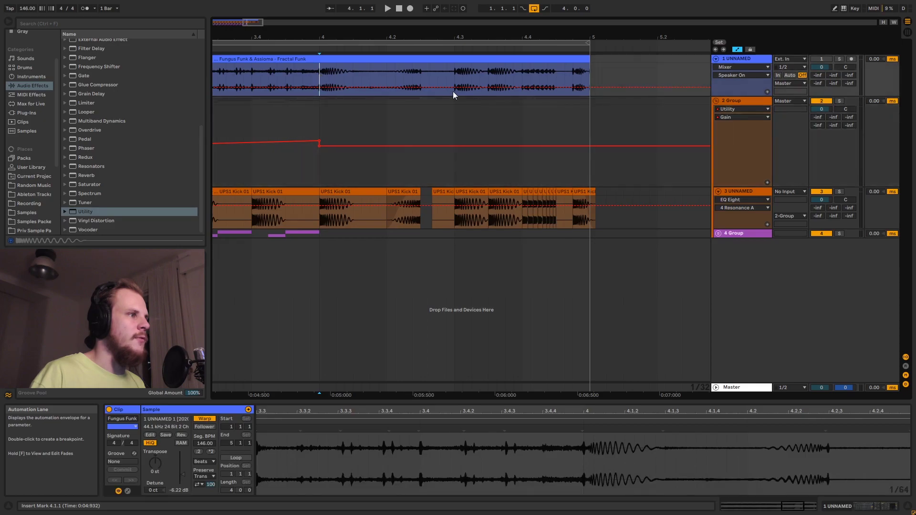
left_click(420, 75)
left_click(455, 76)
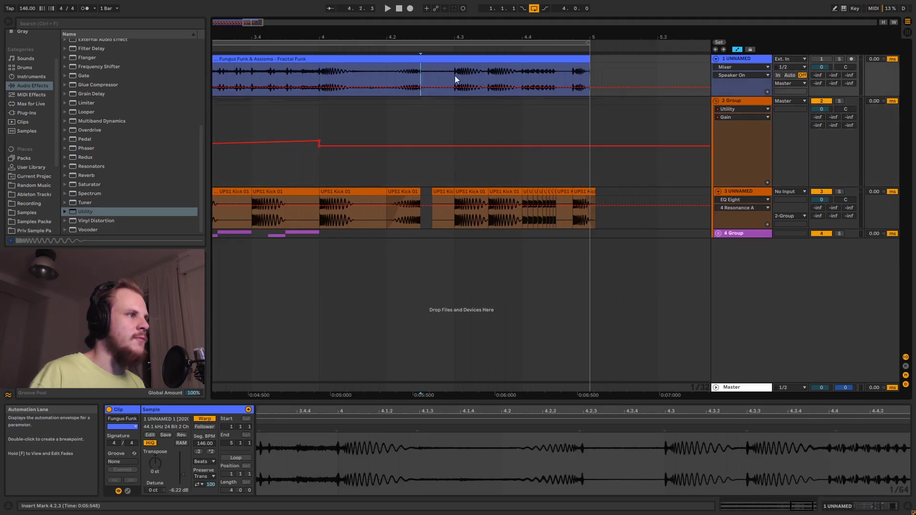
left_click(489, 75)
left_click_drag(352, 37, 352, 60)
left_click(345, 195)
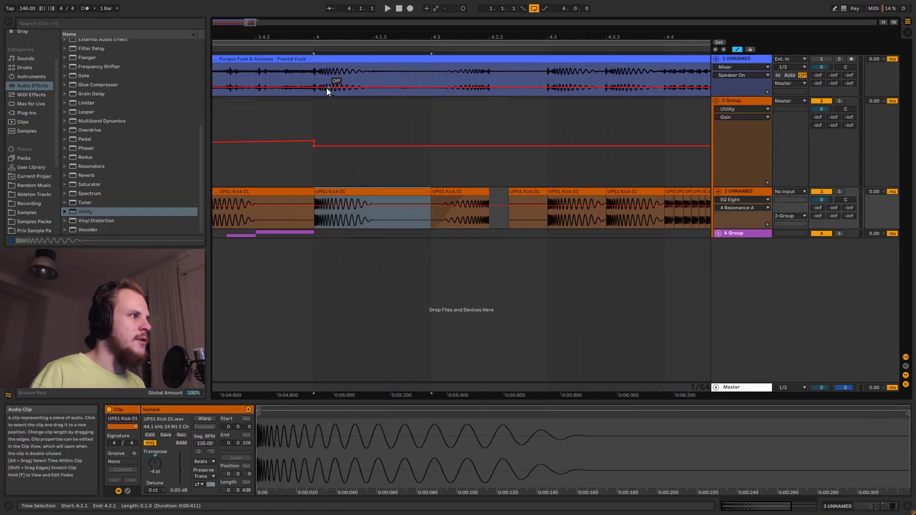
left_click_drag(314, 75, 431, 77)
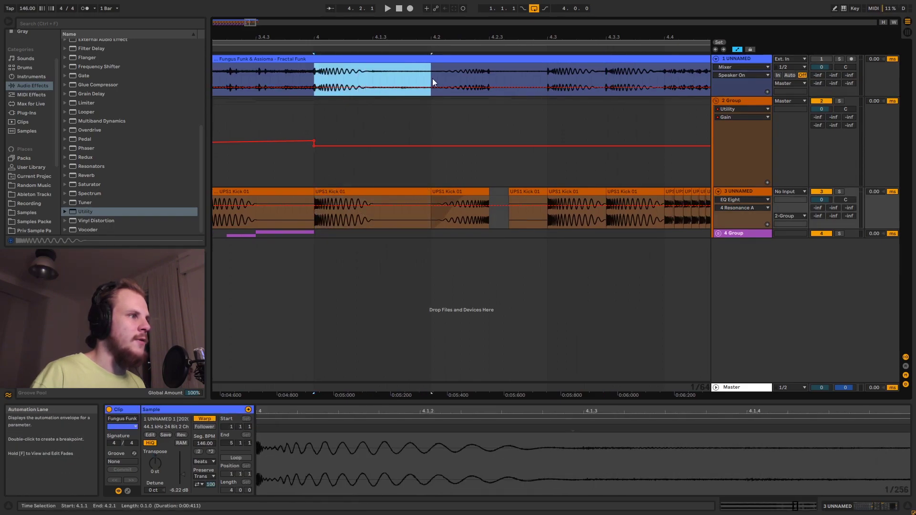
Step: Play the kick clip at 4.2.1 unreversed from 4.2.3, then reverse it again
left_click(481, 190)
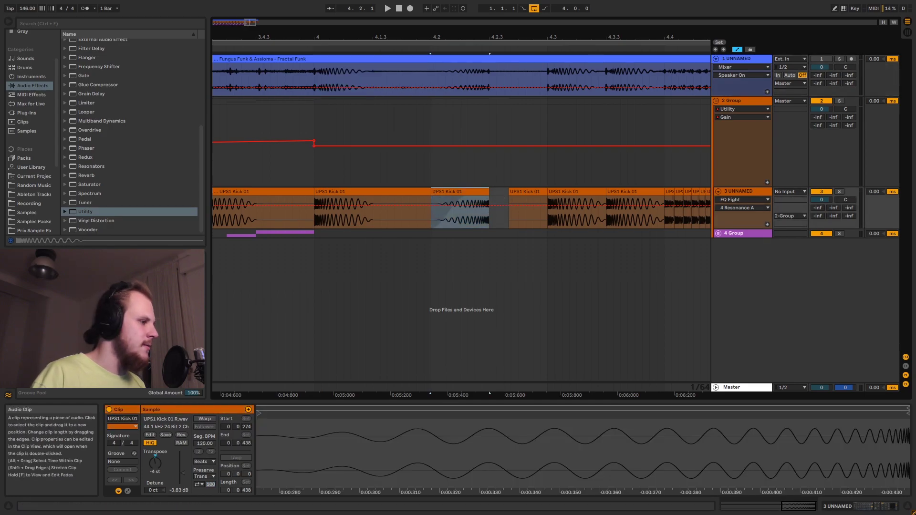
left_click(182, 435)
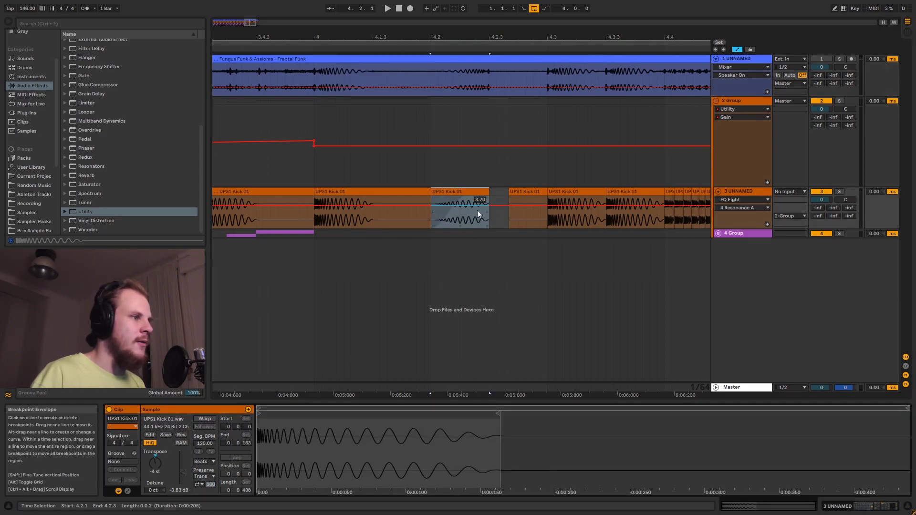
left_click_drag(496, 38, 496, 62)
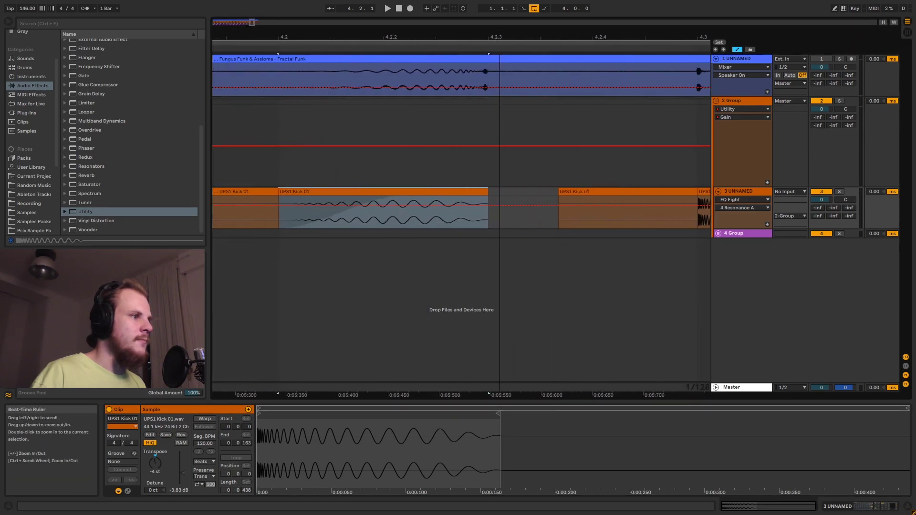
left_click(489, 70)
left_click(451, 194)
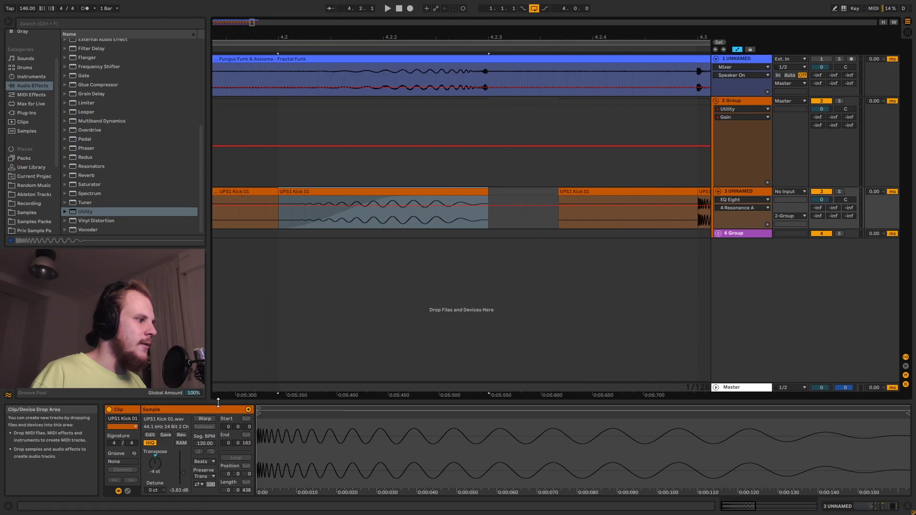
left_click(181, 435)
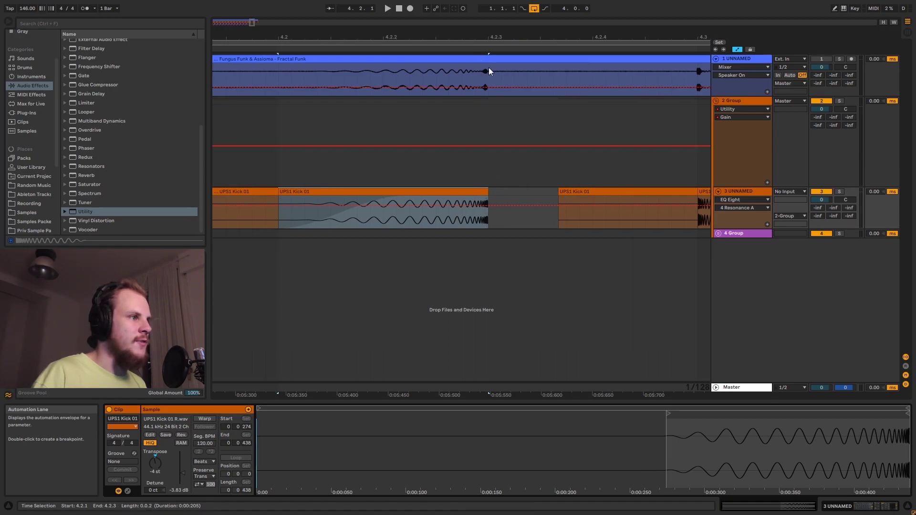
left_click_drag(489, 38, 465, 20)
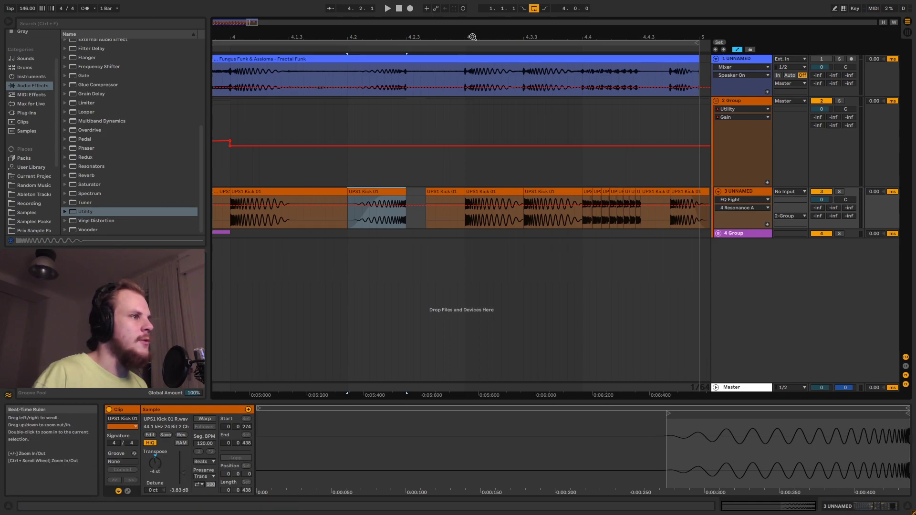
Step: Zoom to beats 4.2–4.4, pick the kicks at 4.3.1, 4.3.3 and 4.4.1, and add a 3.70 breakpoint
left_click_drag(468, 36, 399, 166)
left_click(409, 192)
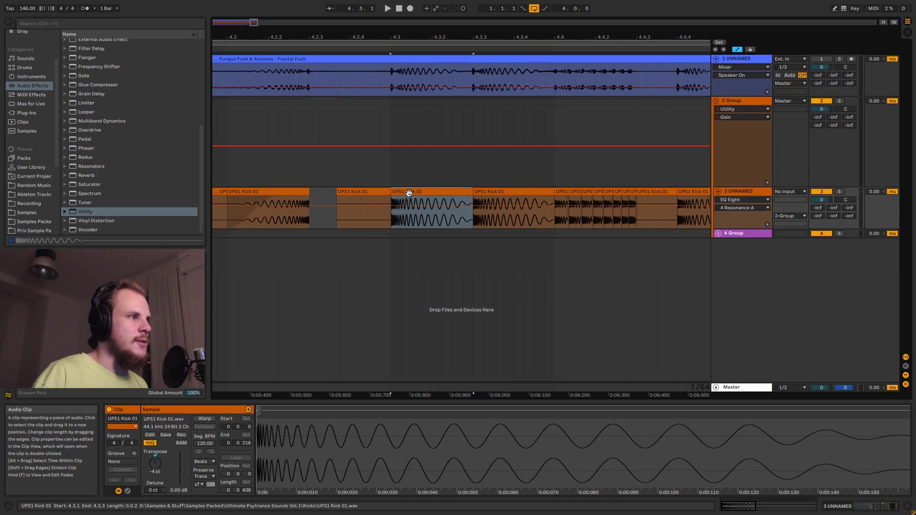
left_click(497, 192)
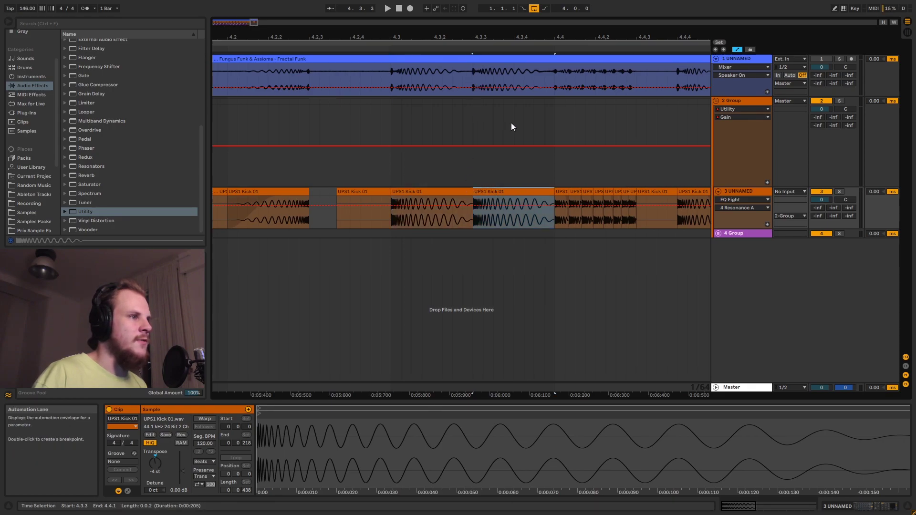
left_click_drag(564, 37, 443, 46)
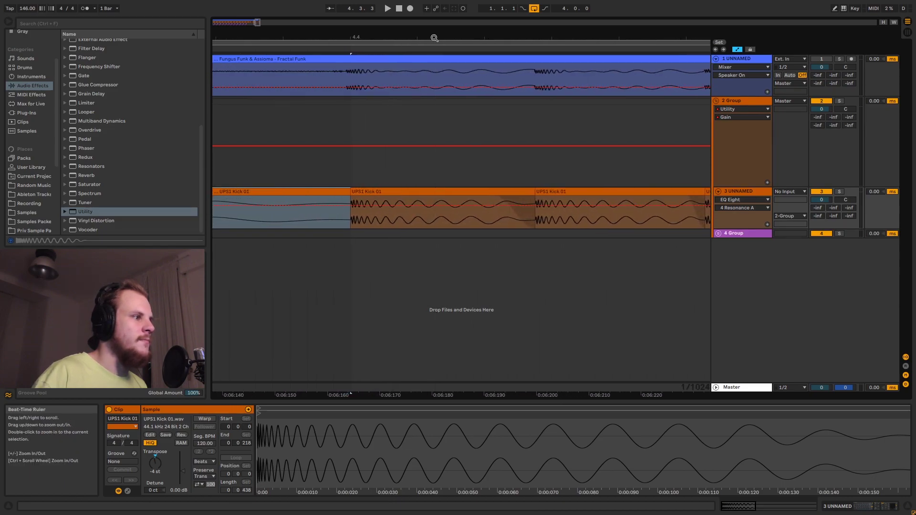
left_click(382, 193)
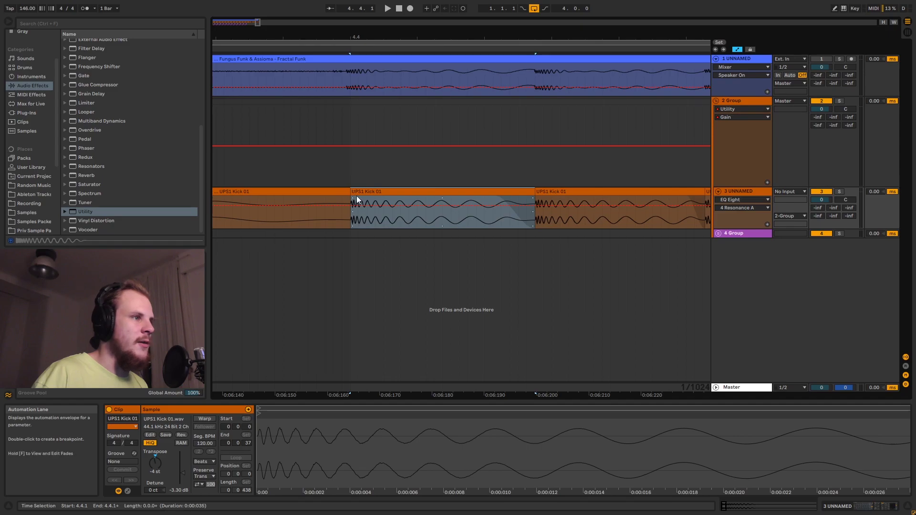
left_click(324, 206)
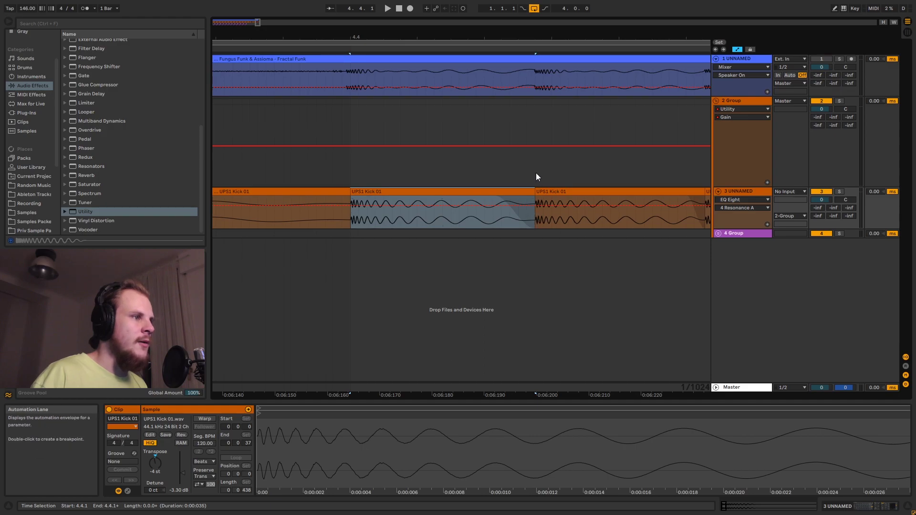
Step: Mark 4.4.1 on the reference and edit the middle UPS1 Kick 01 slices of the fill
left_click(534, 75)
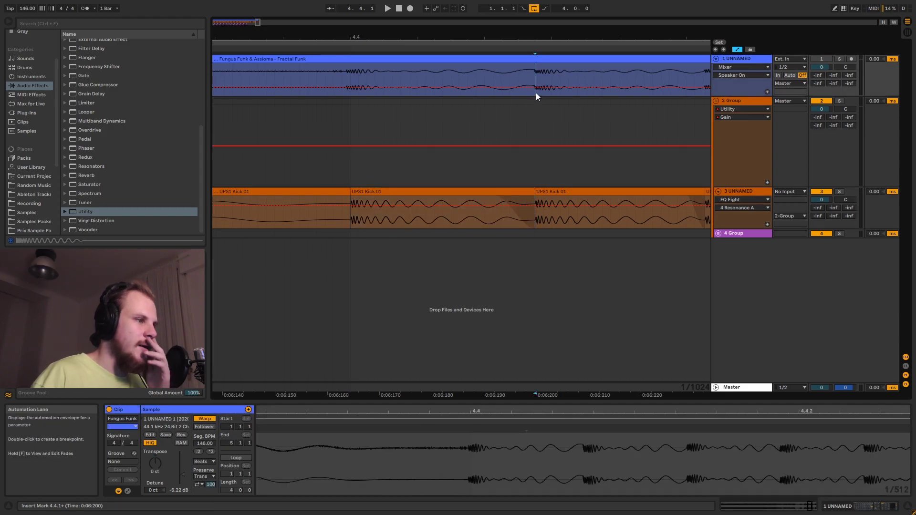
left_click(517, 188)
left_click_drag(579, 48, 411, 47)
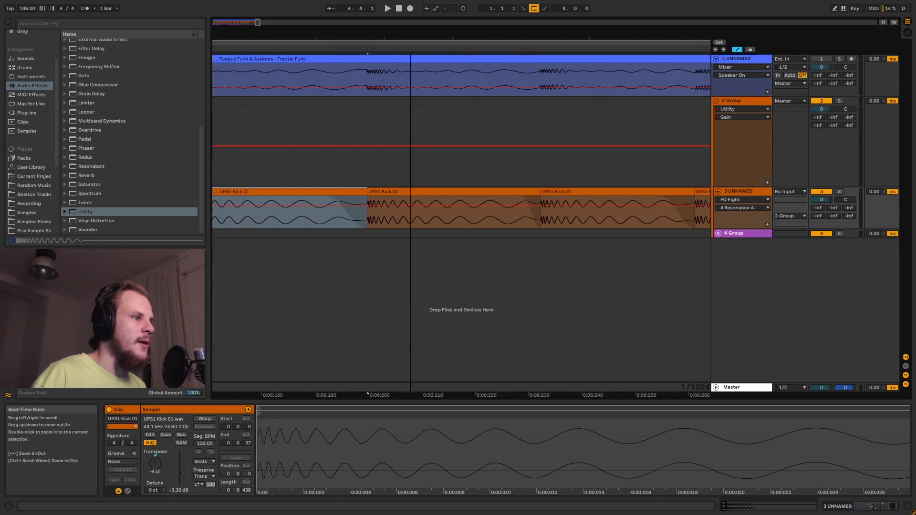
left_click(487, 193)
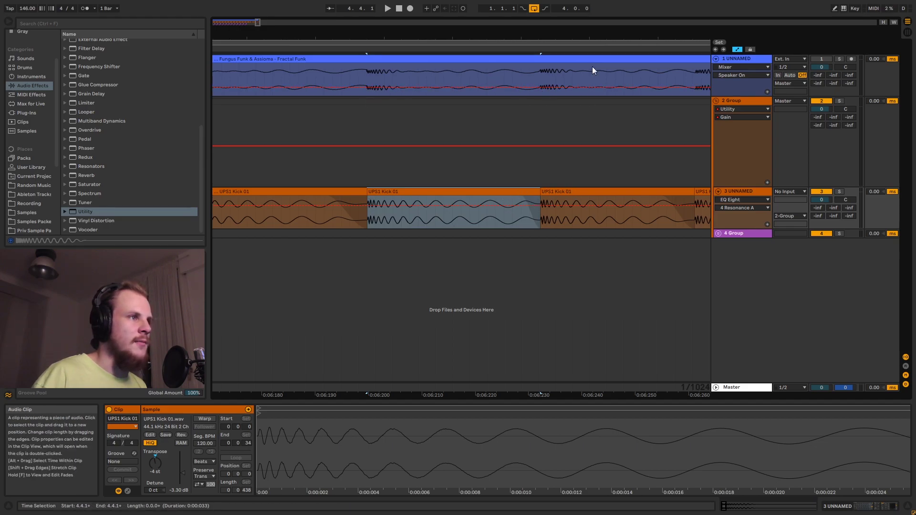
left_click_drag(590, 37, 403, 27)
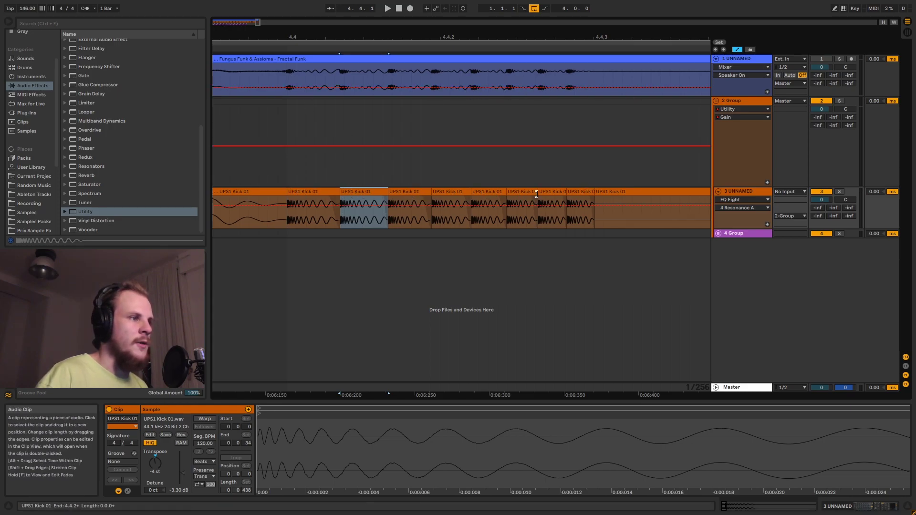
left_click_drag(496, 47, 466, 26)
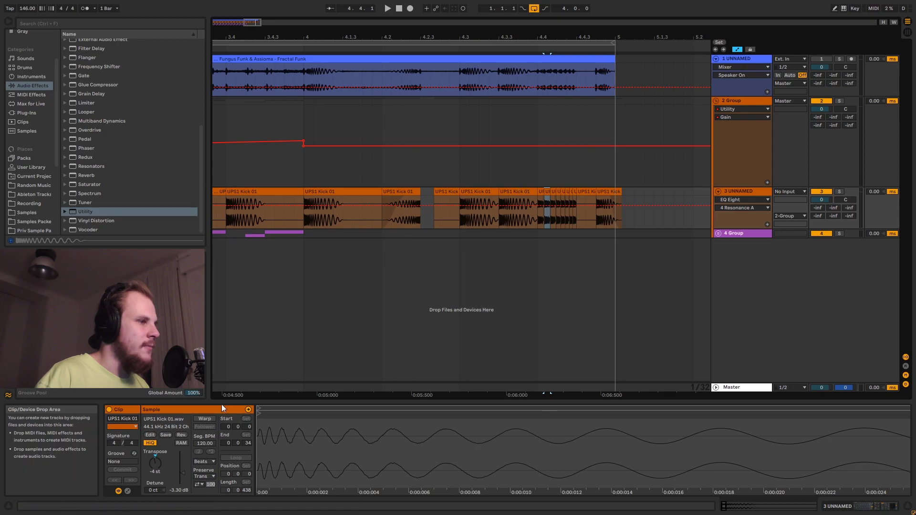
left_click(525, 192)
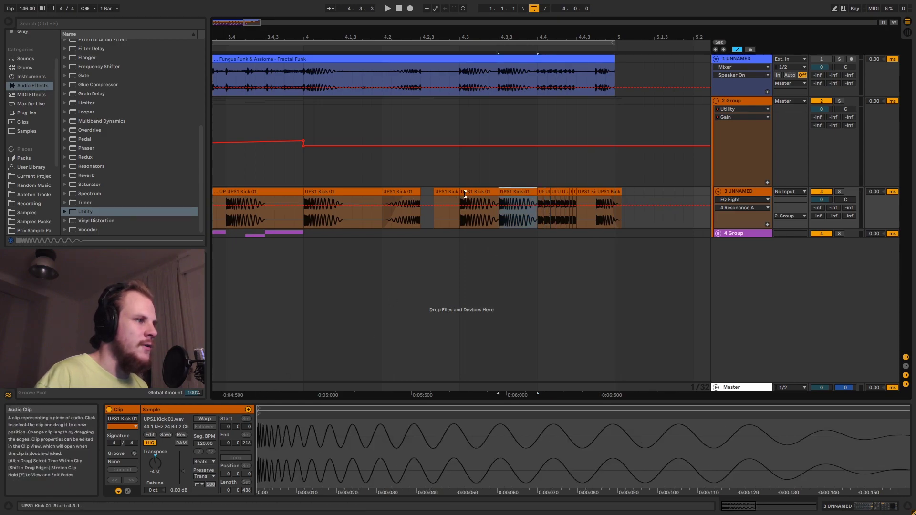
scroll(374, 58, "down", 6)
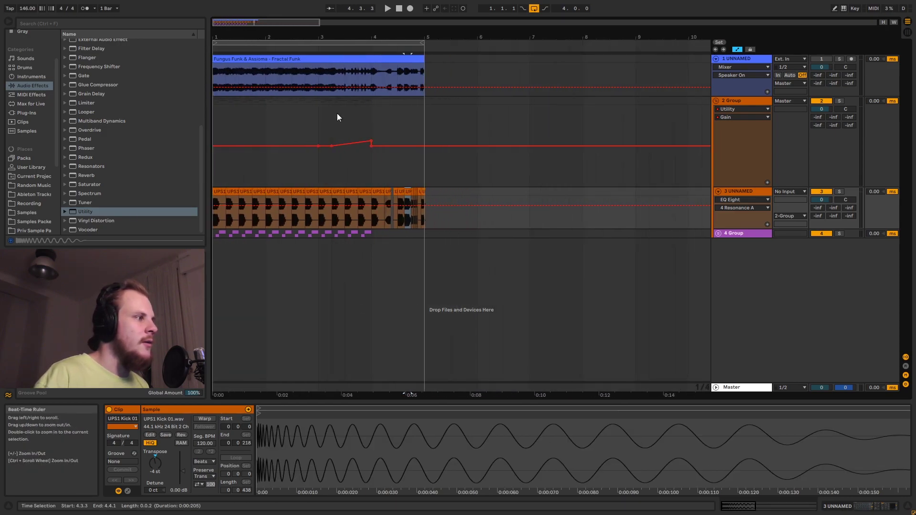
left_click_drag(220, 189, 430, 194)
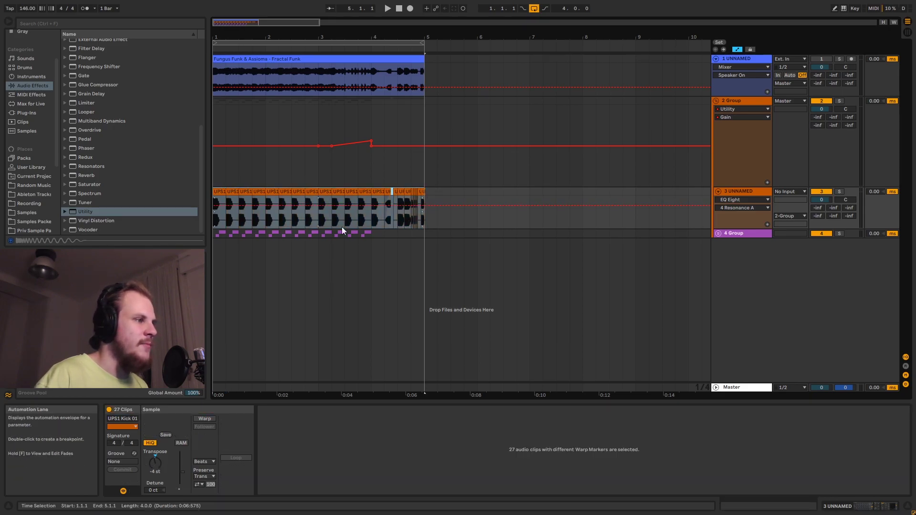
left_click_drag(377, 37, 366, 164)
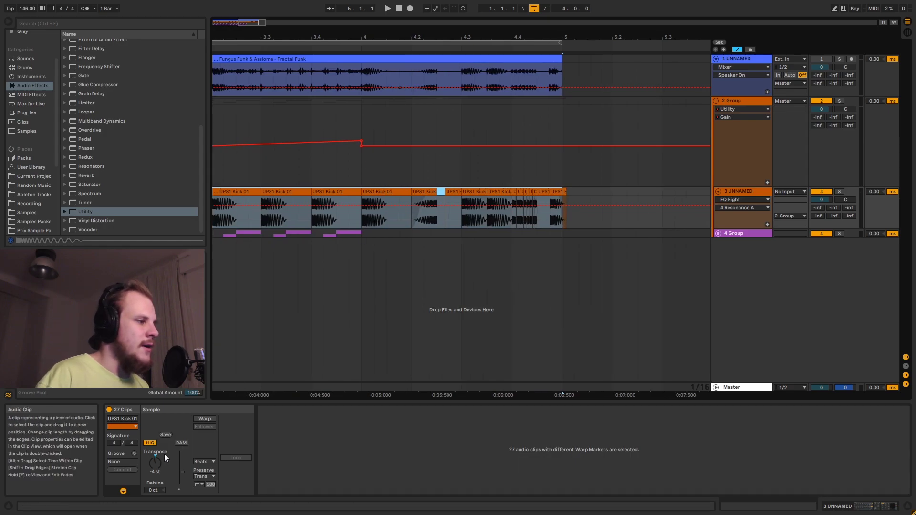
left_click(365, 177)
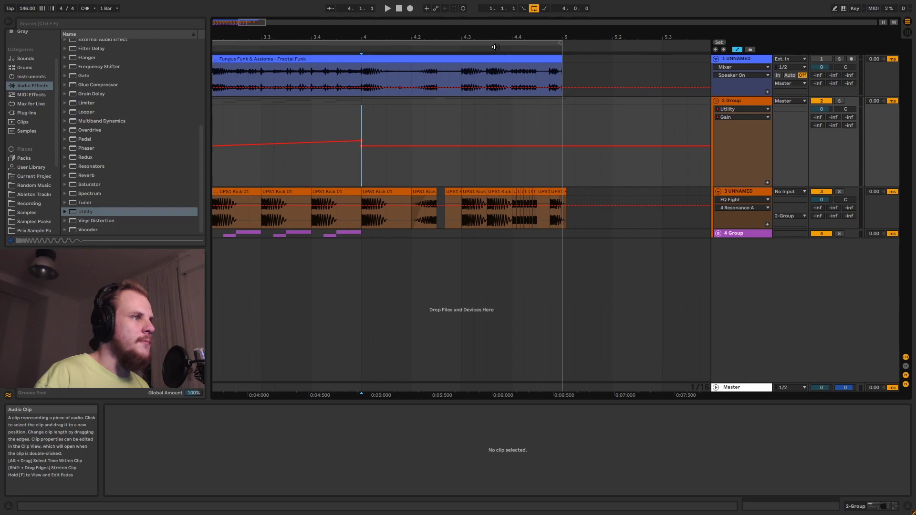
Step: Unfold 4 Group and show the effect chains of 5 and 6 Serum Simple
left_click_drag(490, 38, 516, 57)
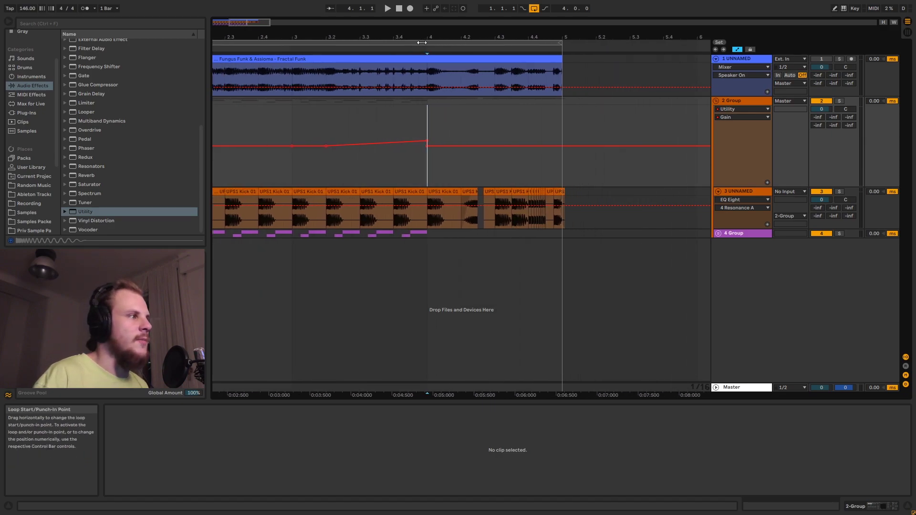
left_click_drag(410, 39, 479, 41)
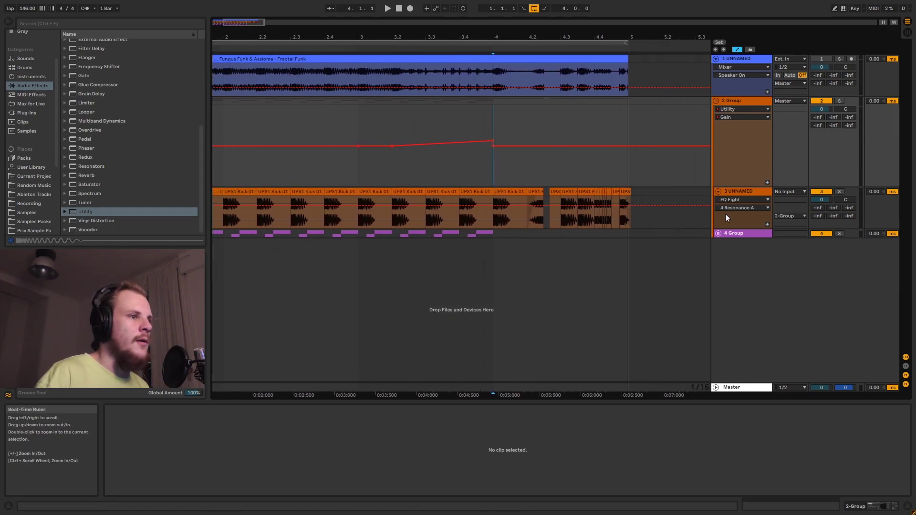
left_click(718, 234)
left_click(745, 233)
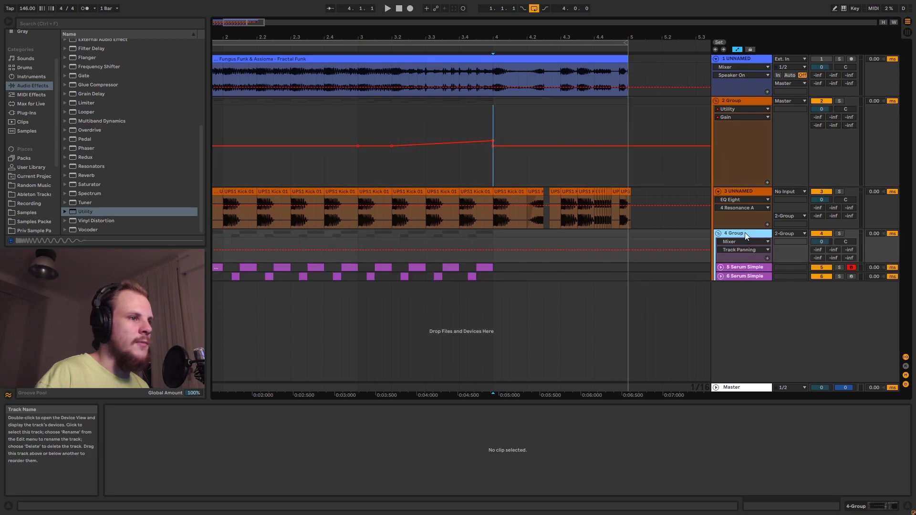
left_click(748, 191)
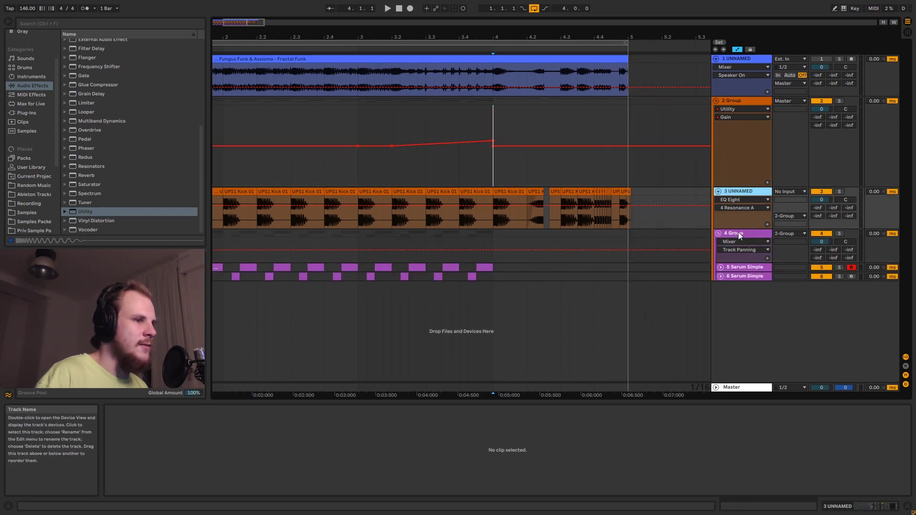
left_click(738, 234)
left_click(742, 268)
double_click(742, 268)
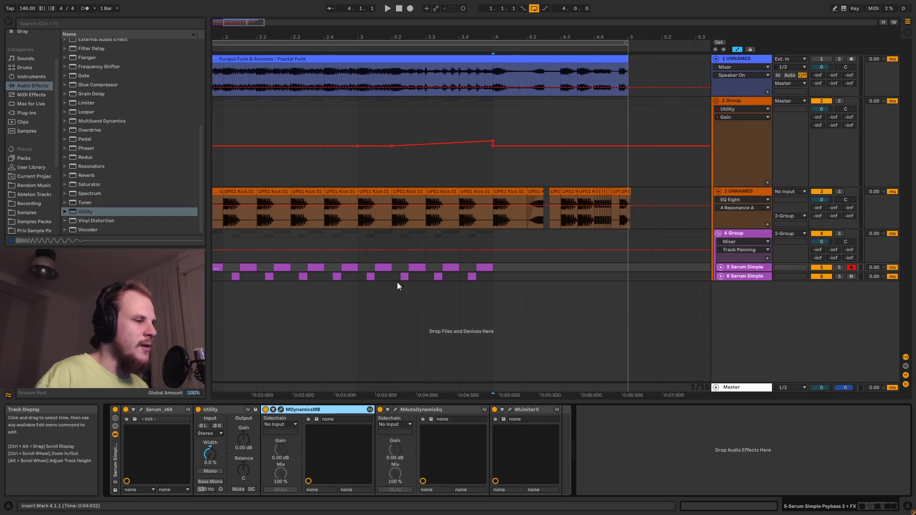
left_click(747, 276)
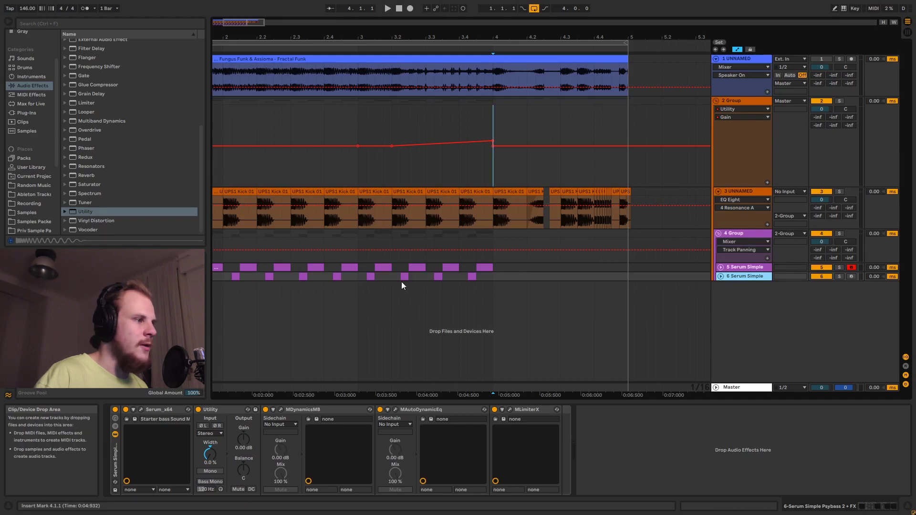
Step: Mark a short range from 3.2.1, then open and close Serum's window and oscillator A's wavetable editor
left_click_drag(393, 277, 405, 277)
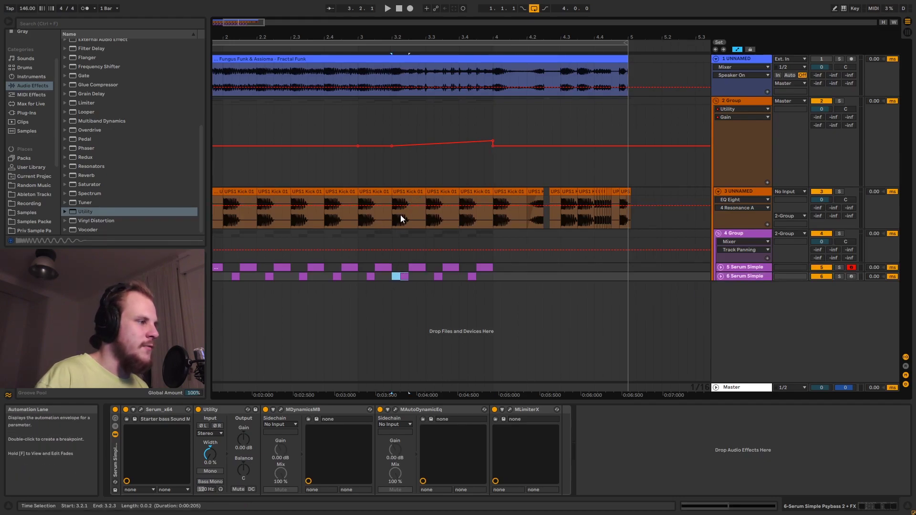
left_click(141, 410)
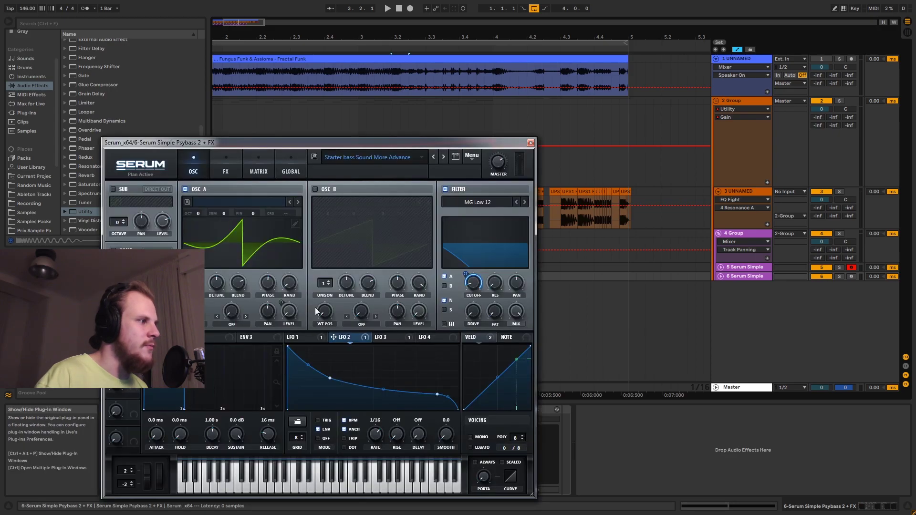
left_click(296, 224)
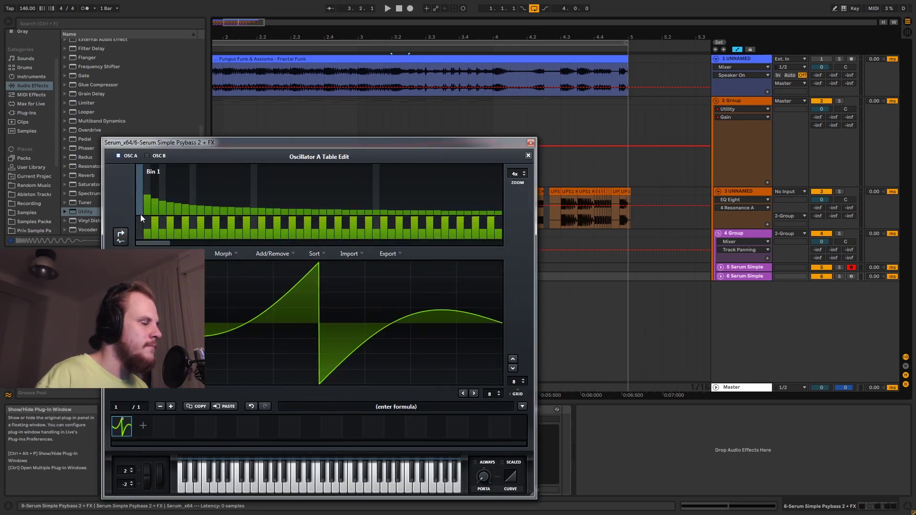
left_click(528, 155)
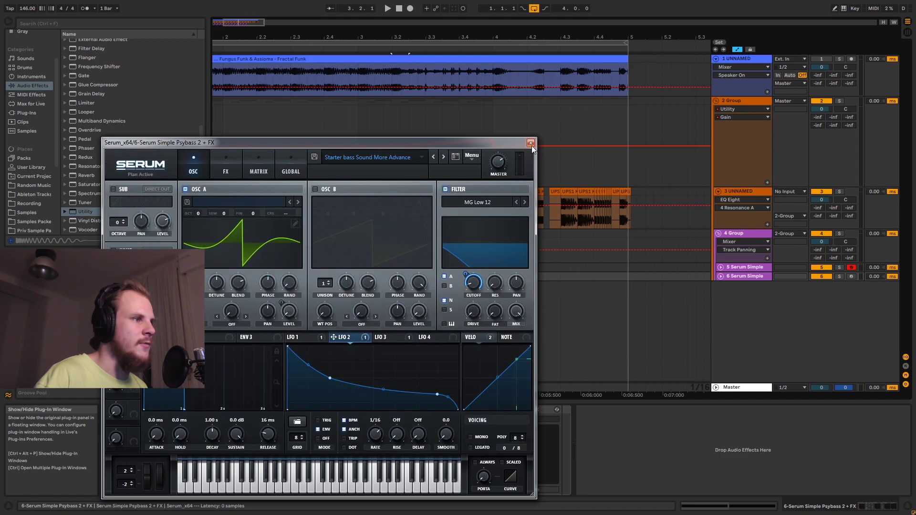
left_click(530, 143)
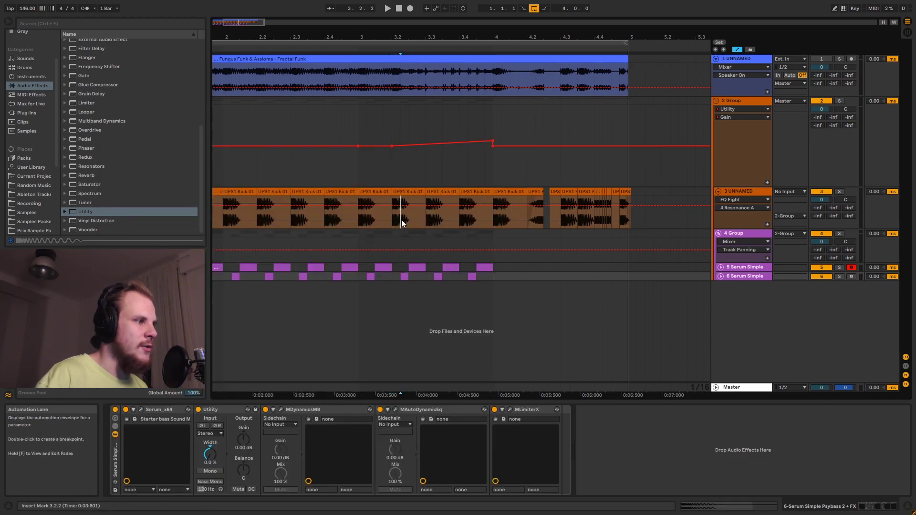
Step: Fold track 3 and 4 Group to single rows and shrink the expanded EQ Eight display
left_click_drag(402, 219, 408, 219)
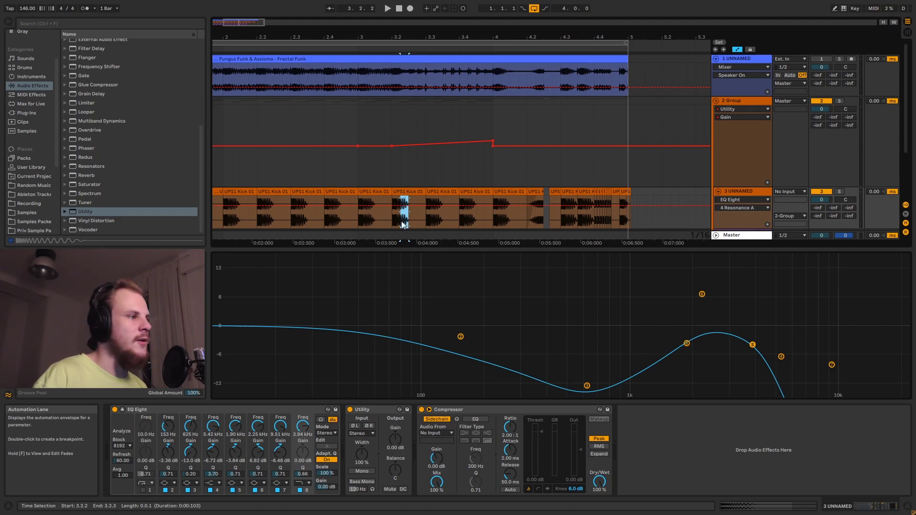
left_click(718, 190)
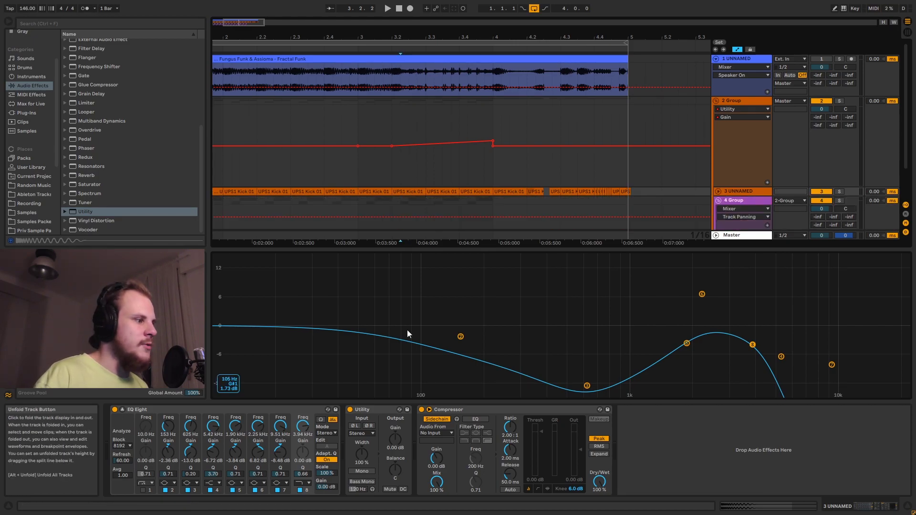
left_click(122, 410)
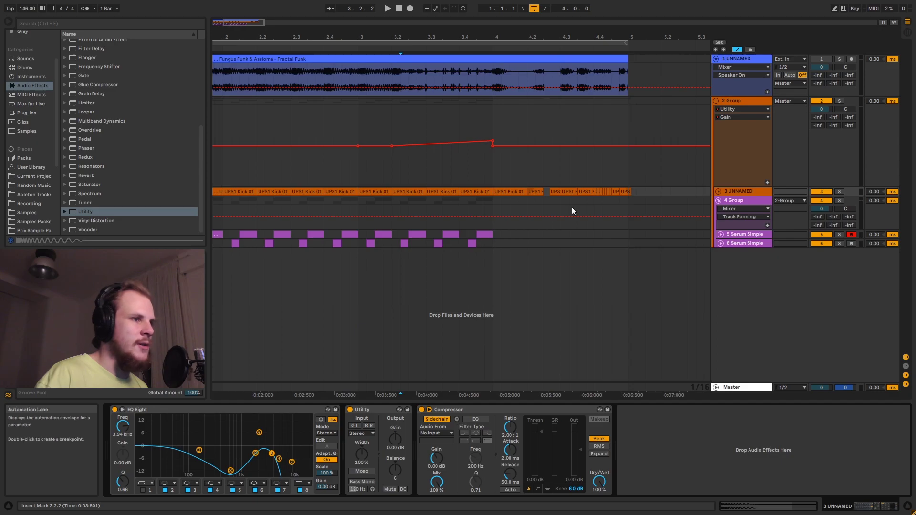
left_click(754, 201)
left_click(719, 201)
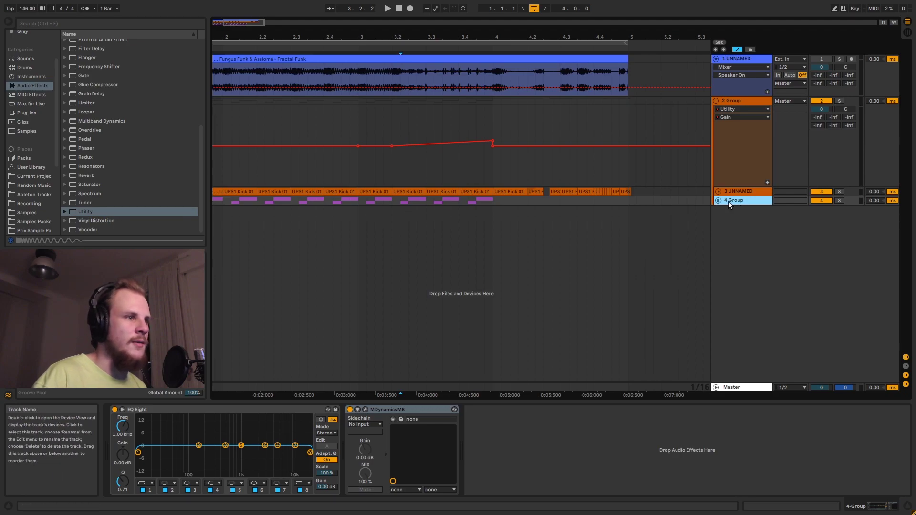
left_click_drag(348, 38, 347, 21)
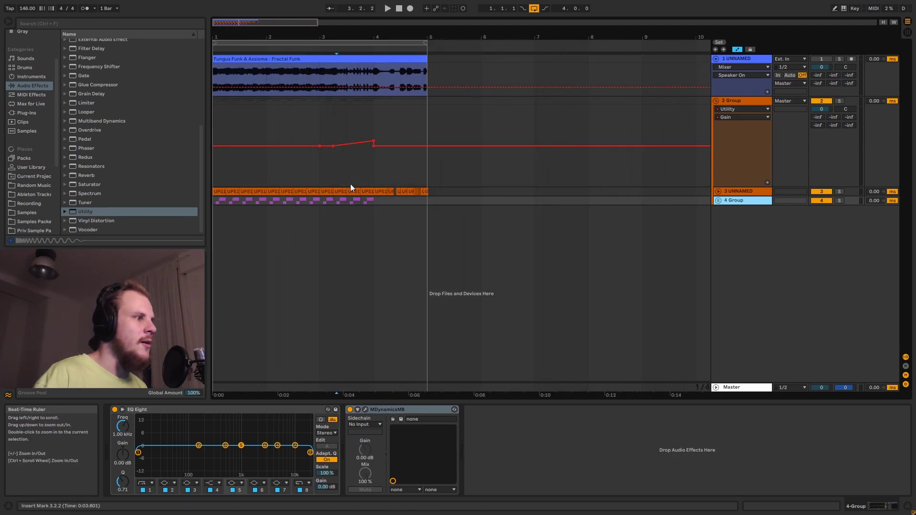
left_click_drag(375, 204, 420, 205)
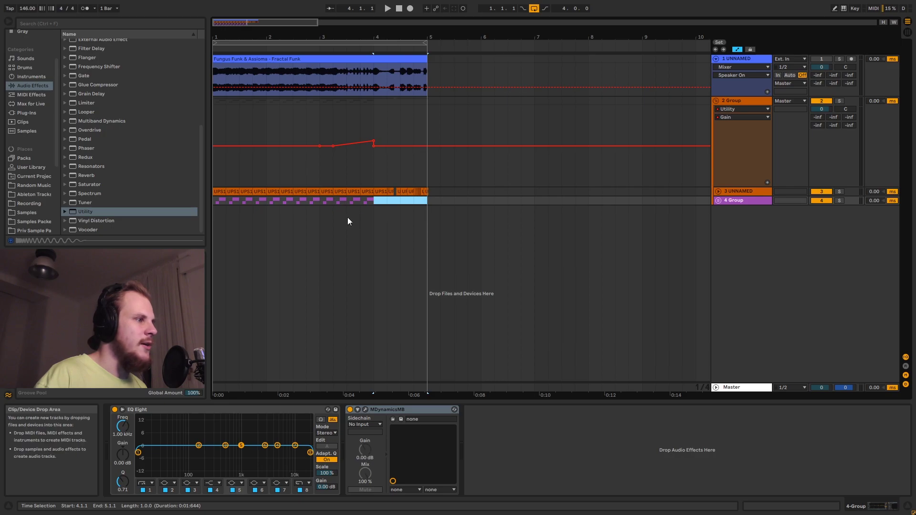
left_click(718, 200)
left_click(735, 234)
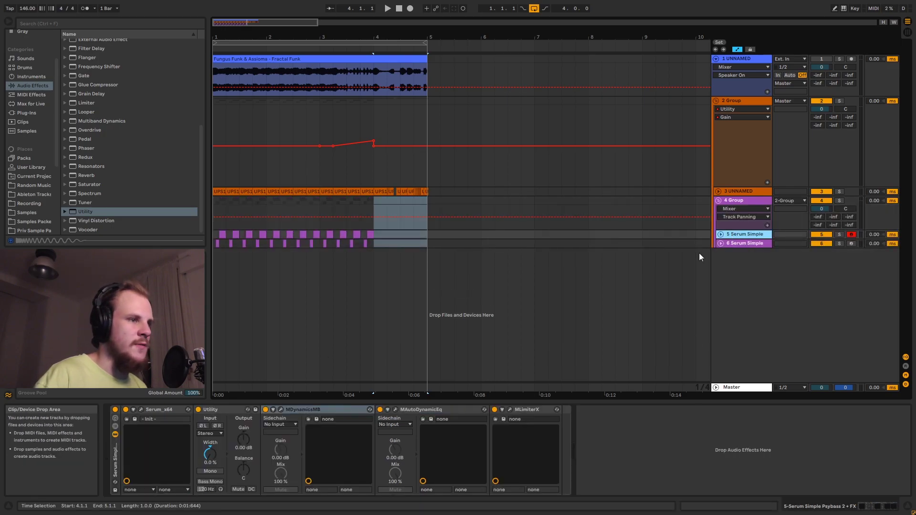
left_click(748, 202)
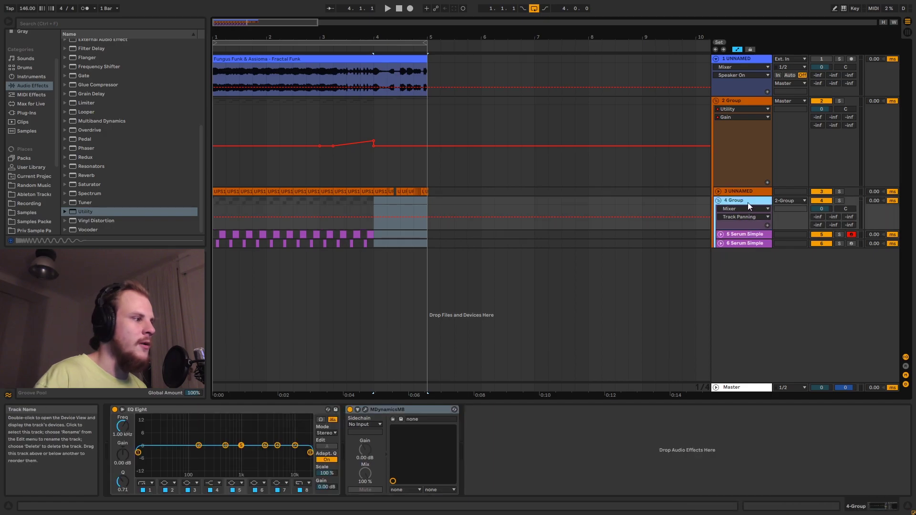
left_click(366, 410)
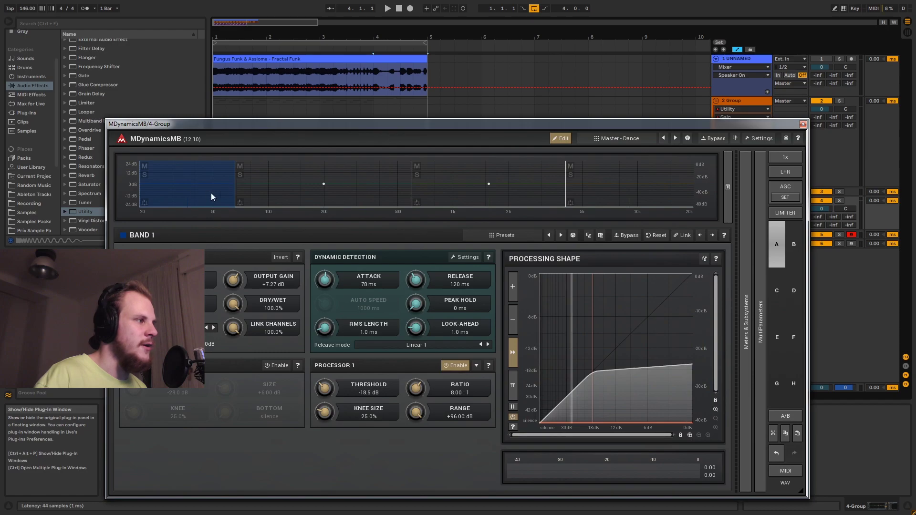
left_click(803, 125)
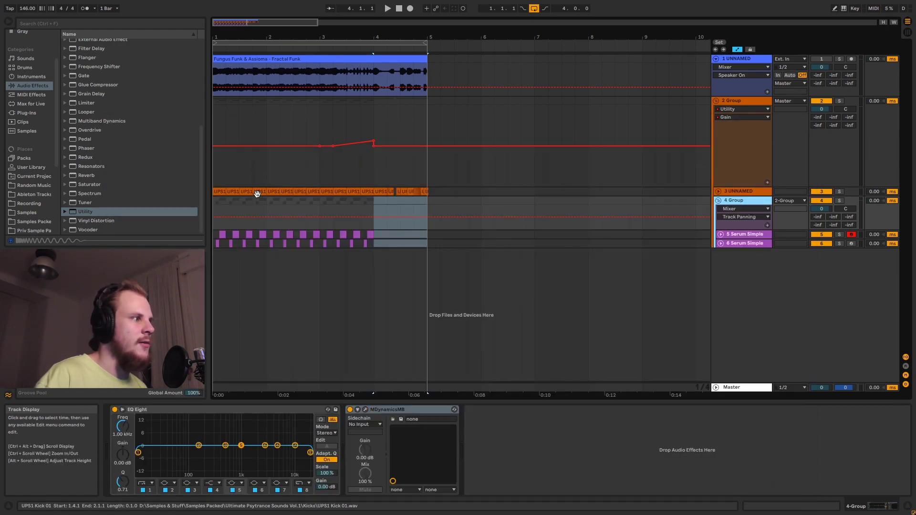
left_click(718, 200)
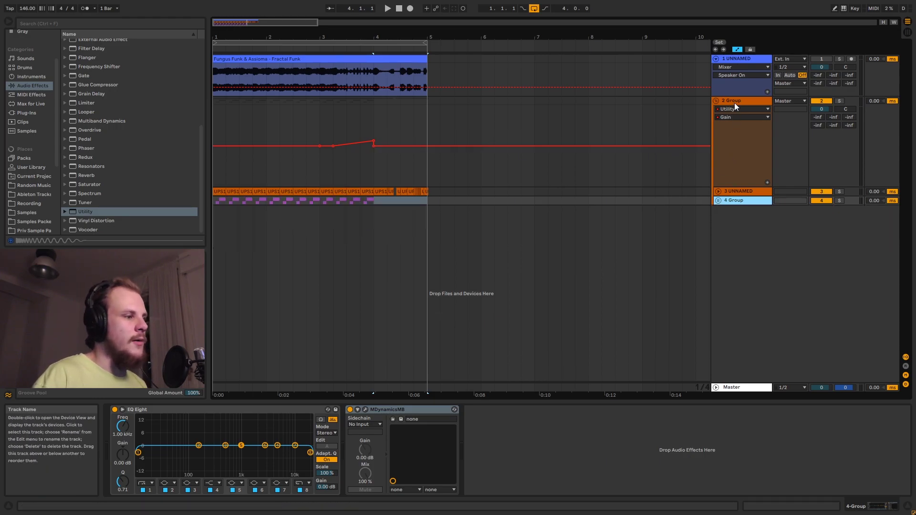
Step: Select 2 Group and its MFilter device inside the Simple Filters Macro rack
left_click(734, 102)
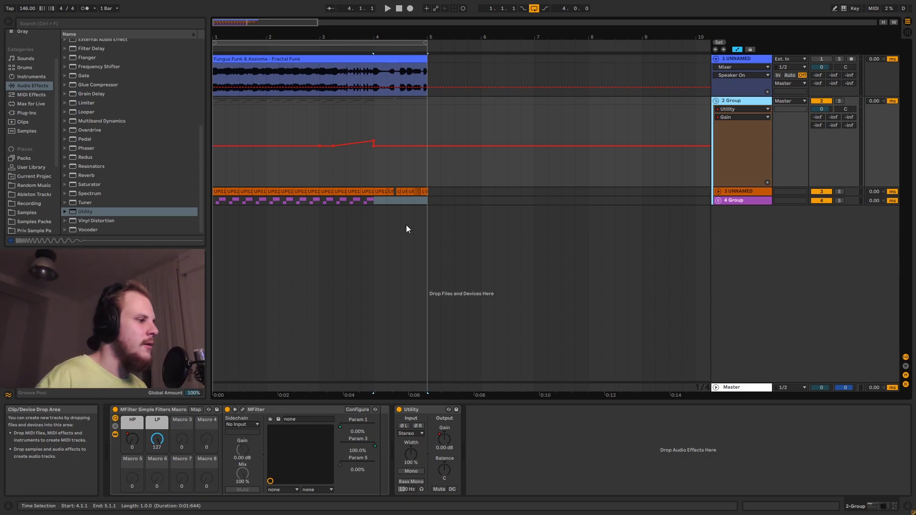
left_click(261, 411)
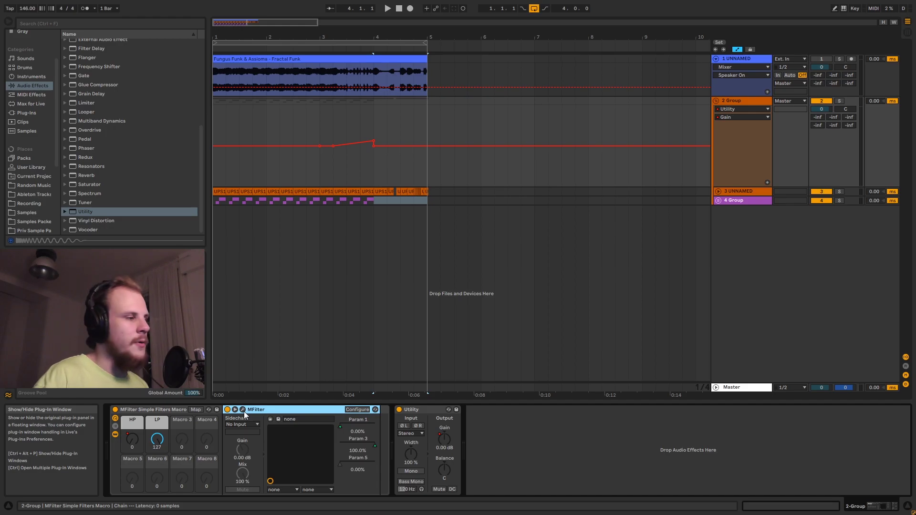
Step: Open MFilter's window, move macro M5 to make it automatable, and start playback at 3.4.1
left_click(242, 411)
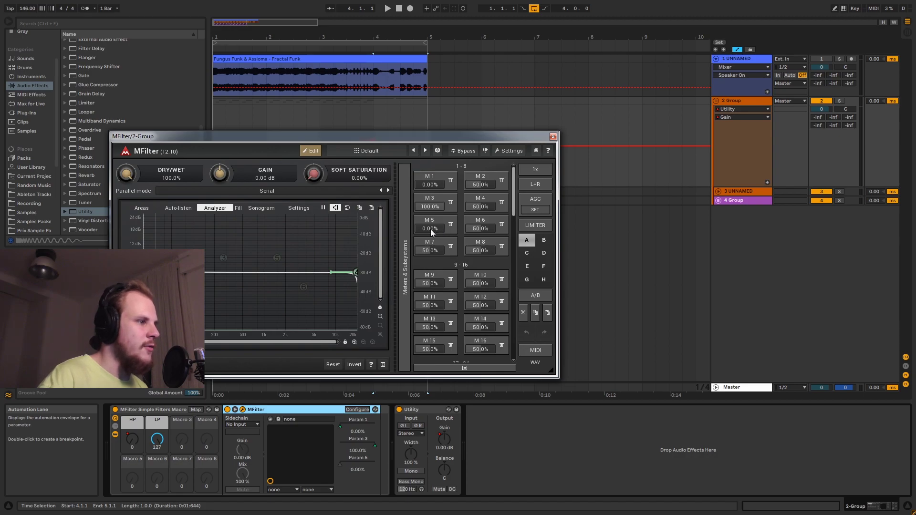
mouse_move(431, 229)
left_mouse_down()
mouse_move(430, 186)
mouse_move(430, 229)
left_mouse_up()
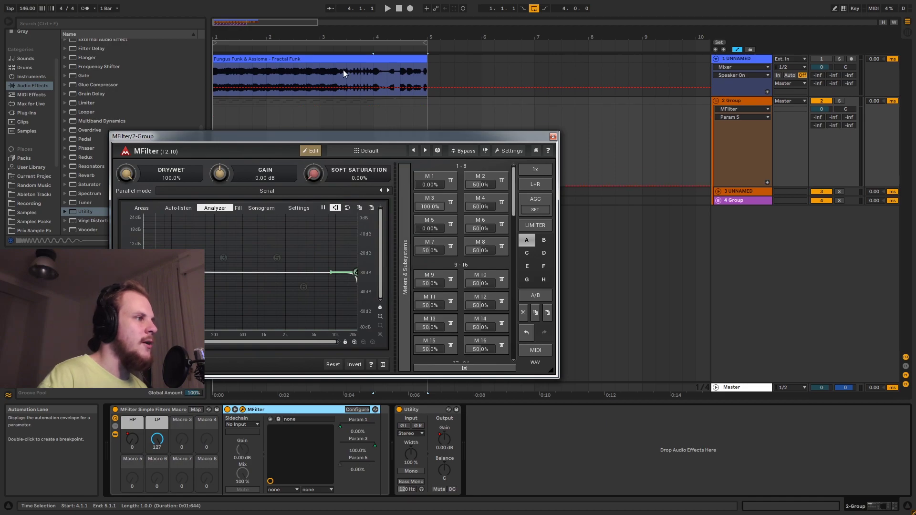
left_click_drag(341, 71, 377, 74)
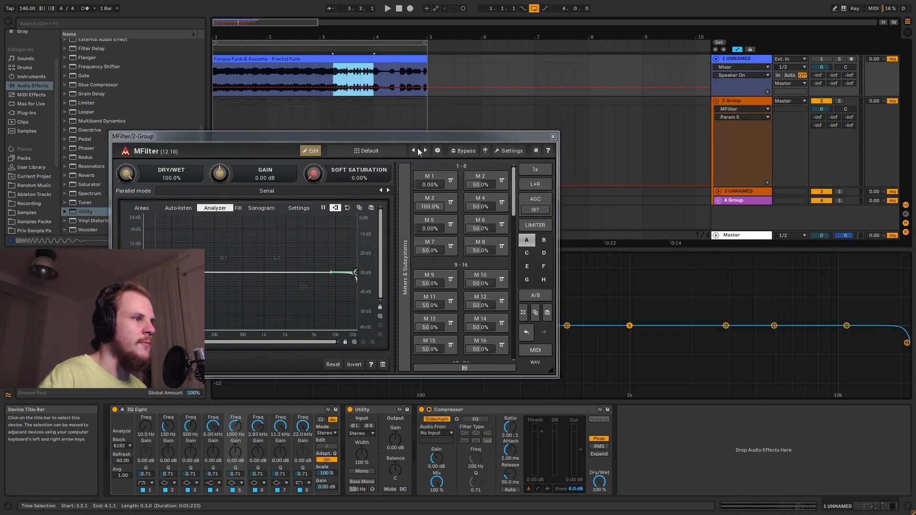
left_click(360, 73)
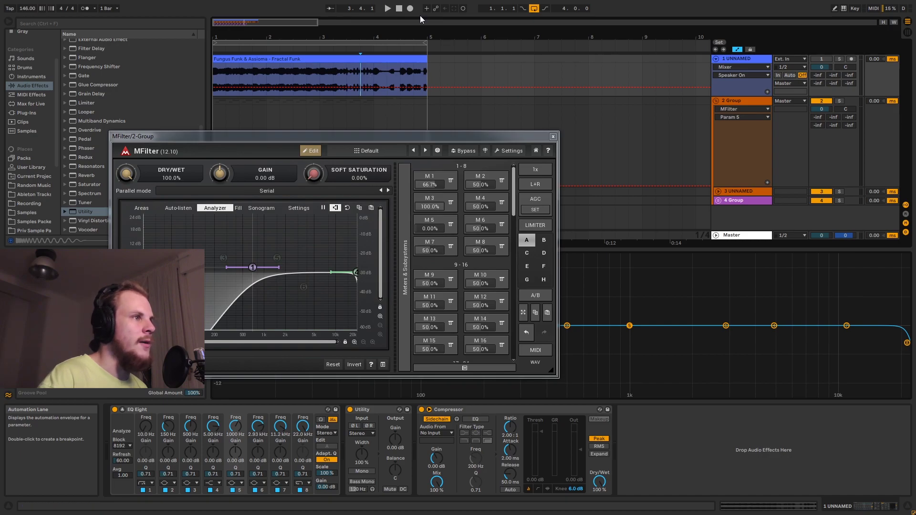
Step: Close MFilter and draw a Param 5 ramp in 2 Group's lane rising across bar 3, dropping at bar 4
left_click(553, 137)
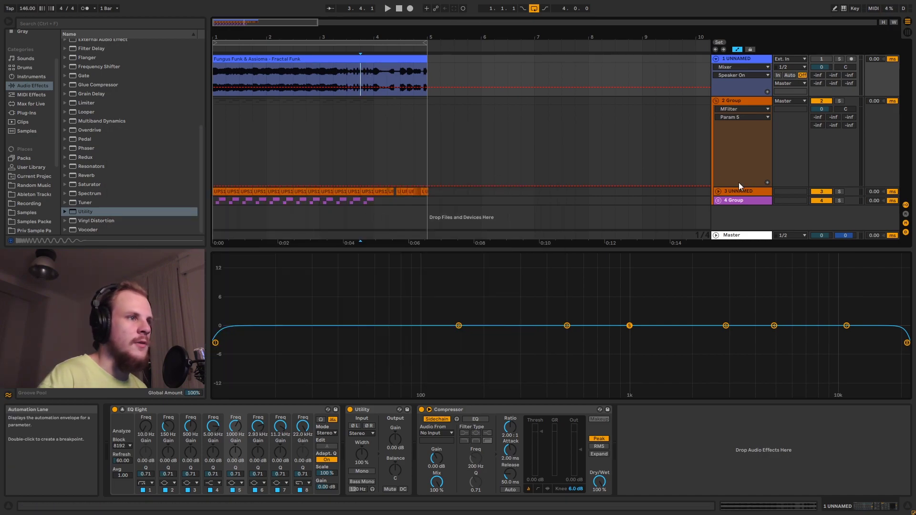
left_click(741, 118)
left_click(736, 167)
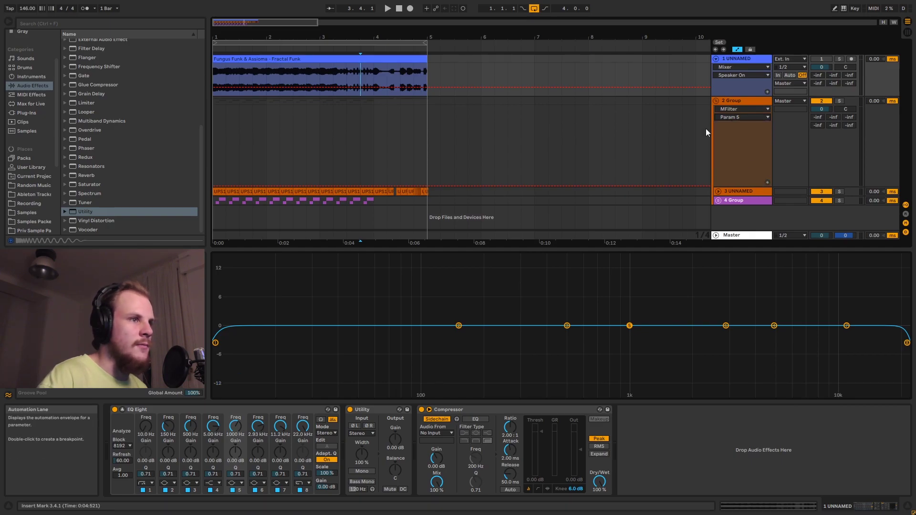
left_click(320, 185)
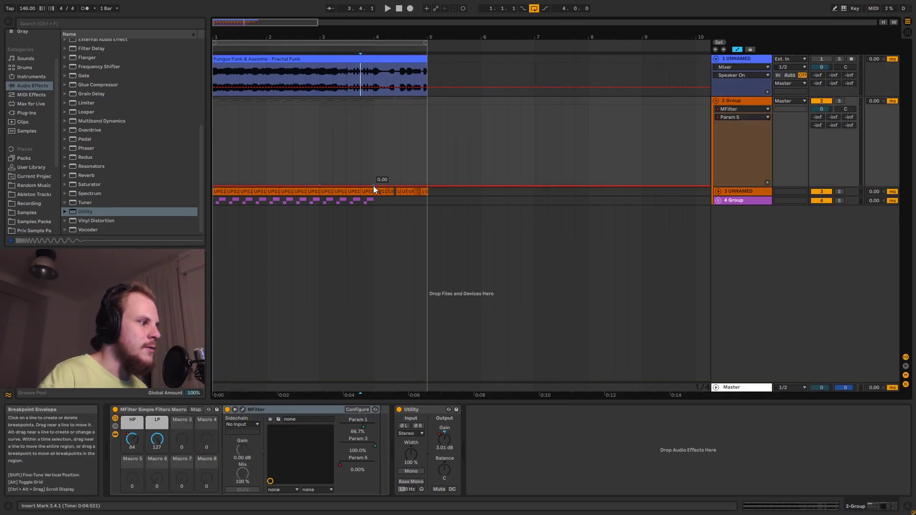
left_click_drag(365, 185, 374, 106)
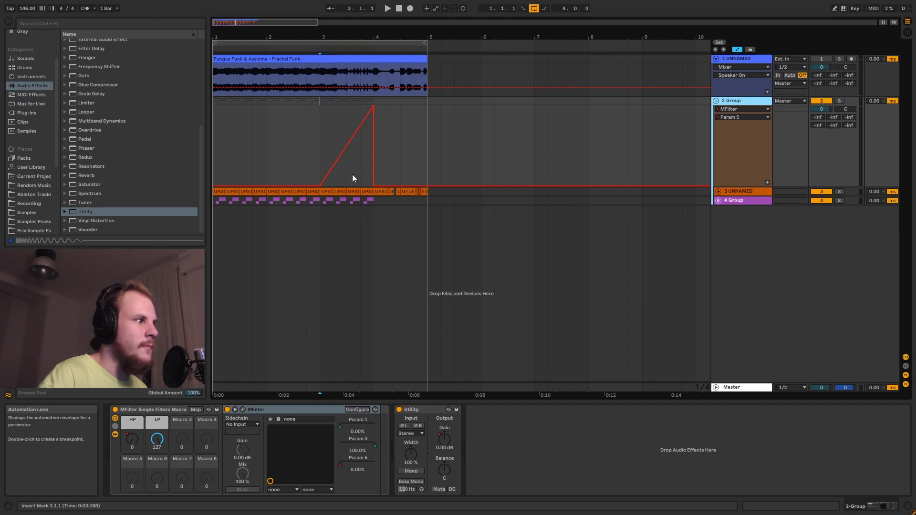
left_click_drag(320, 185, 333, 185)
Step: Reopen the MFilter window, solo 2 Group, and briefly play the filter sweep around bar 4
left_click(242, 410)
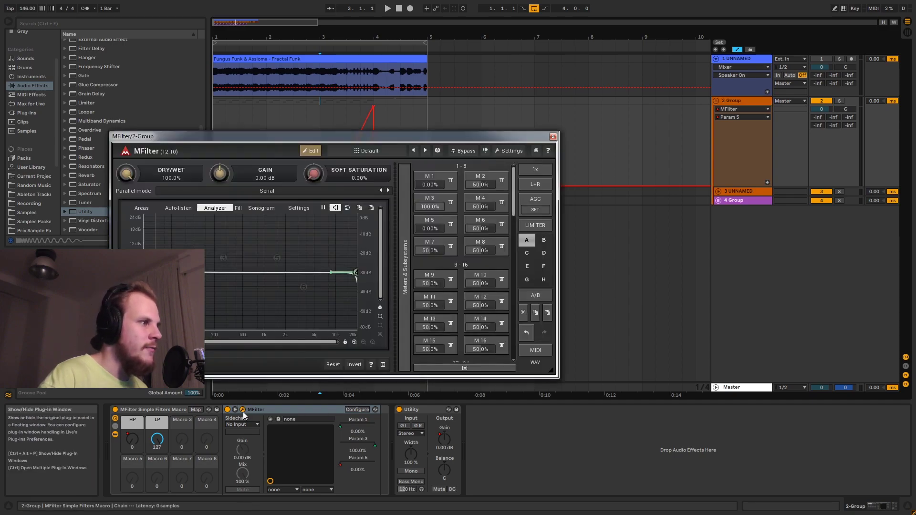
left_click(839, 101)
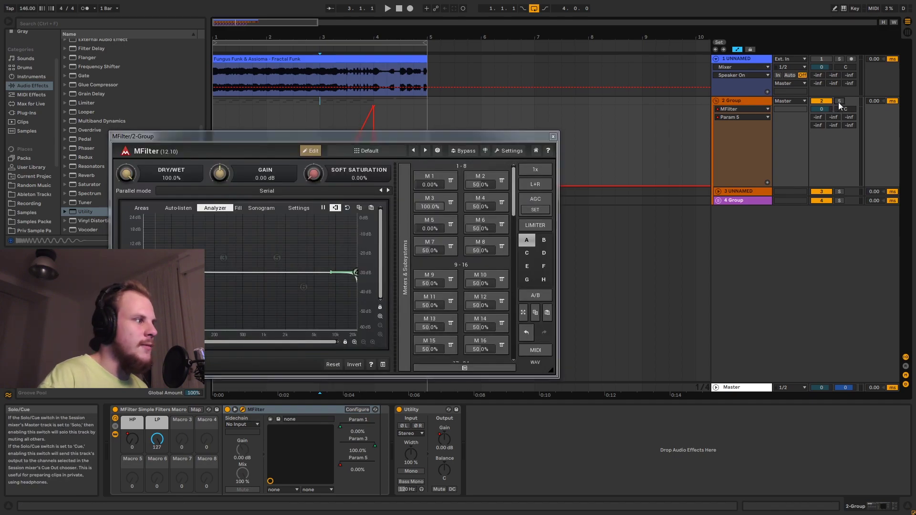
key("space")
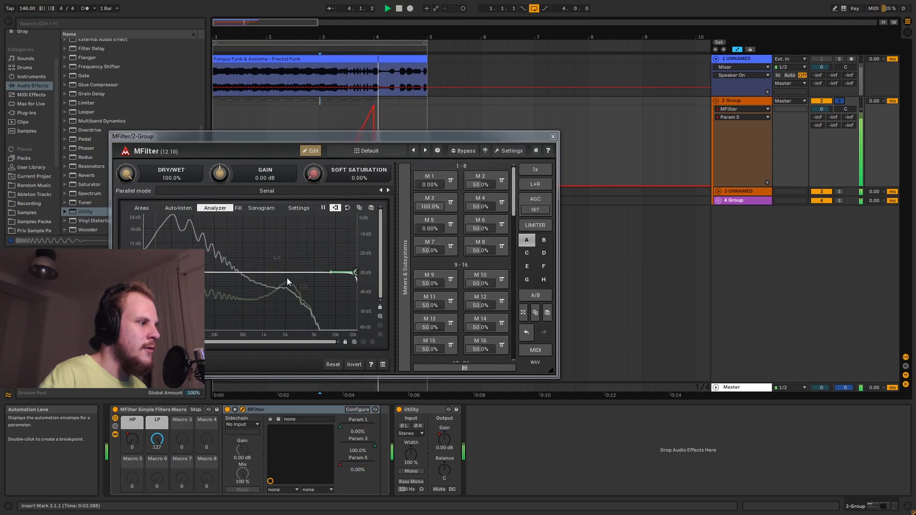
key("space")
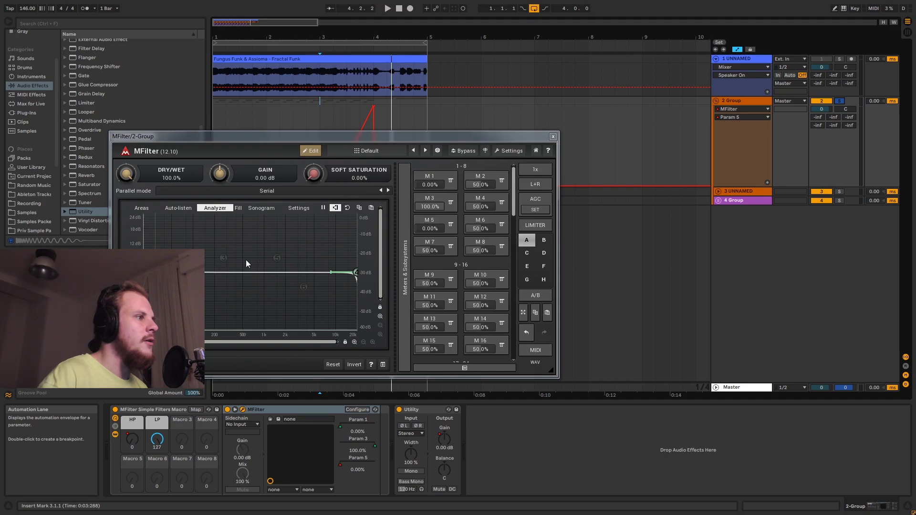
Step: Close the MFilter window, show the 2 Group's Utility Gain envelope, and select bars 3–4 of the reference clip
left_click(554, 137)
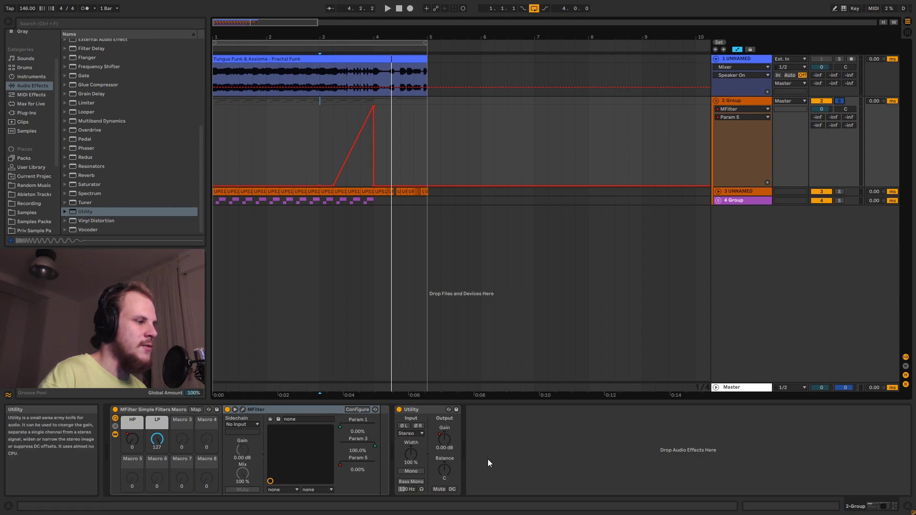
left_click(444, 443)
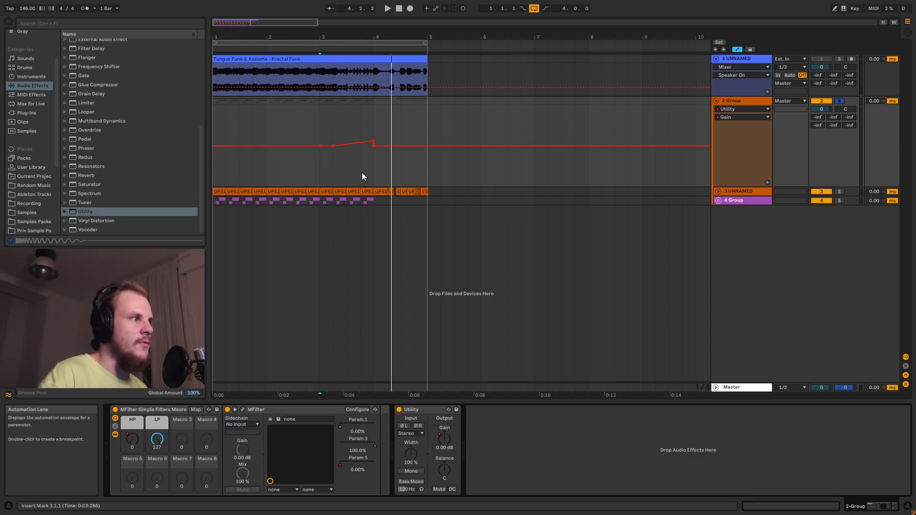
left_click_drag(322, 68, 374, 74)
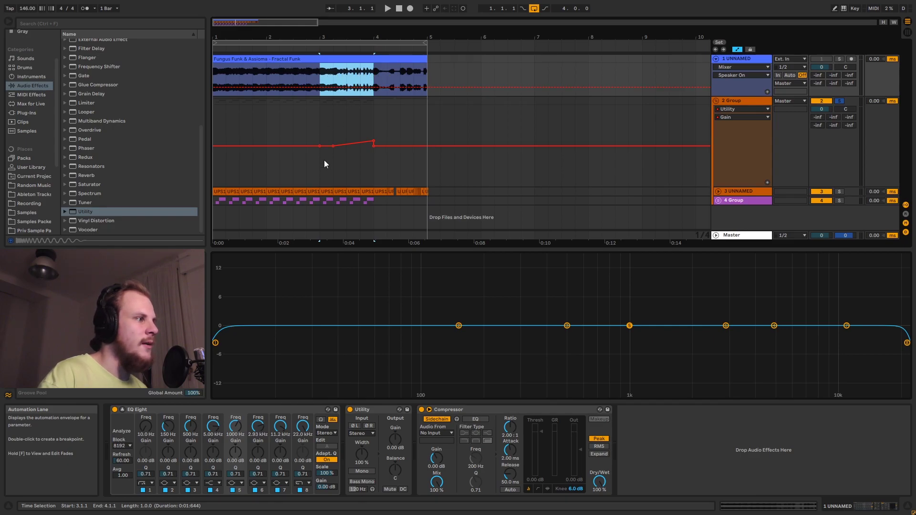
Step: Move the bar 3–4 selection onto the 2 Group lane and play from the song start
left_click_drag(320, 164, 376, 167)
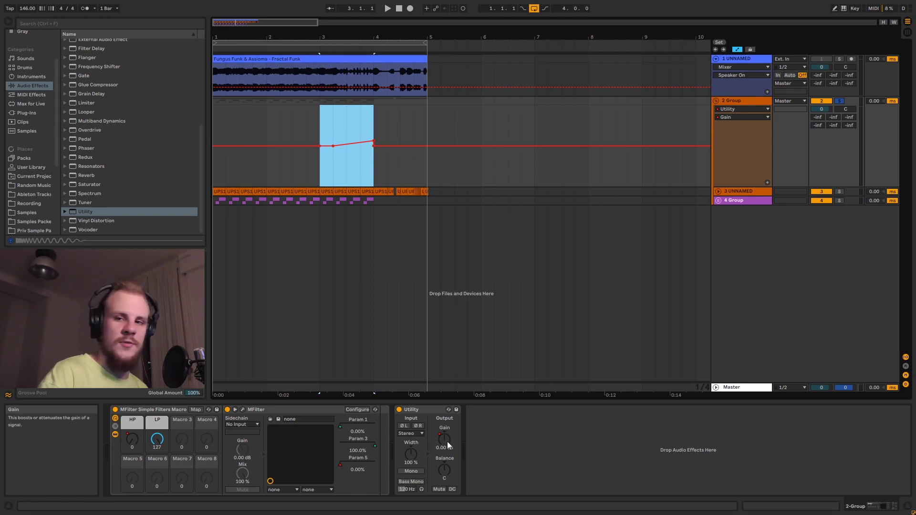
left_click(216, 102)
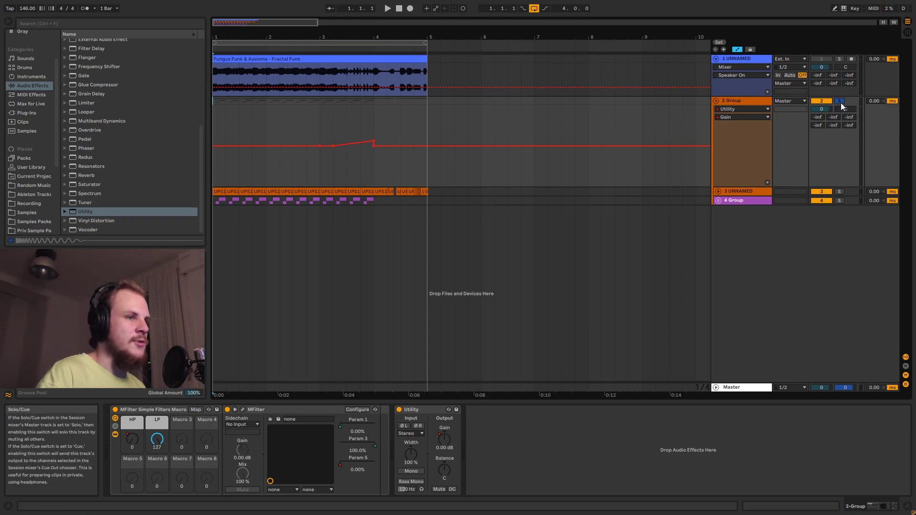
key("space")
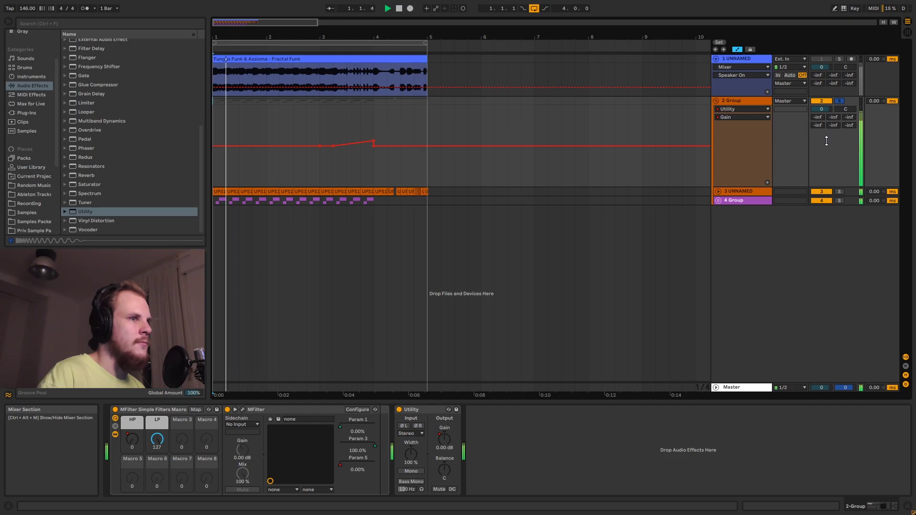
Step: Solo the Fractal Funk reference, audition it from bar 3, then show the bass group's devices
left_click(837, 58)
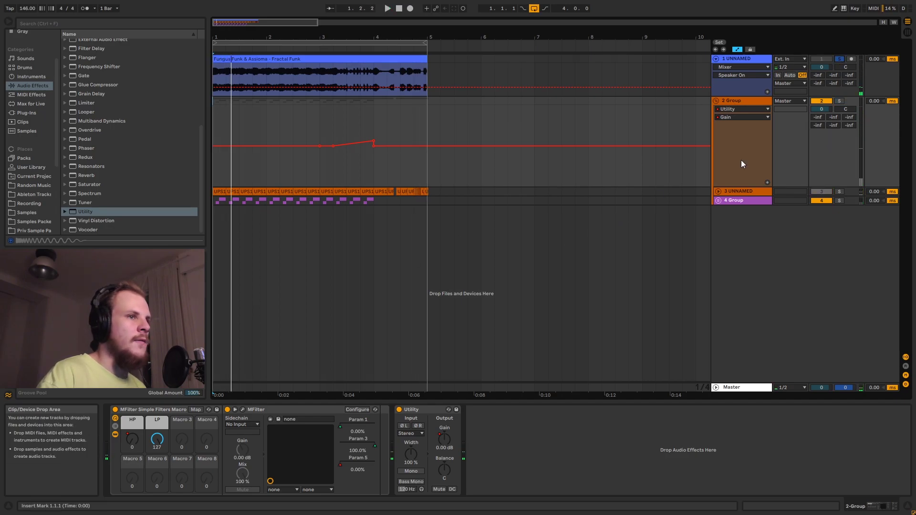
key("space")
left_click(319, 72)
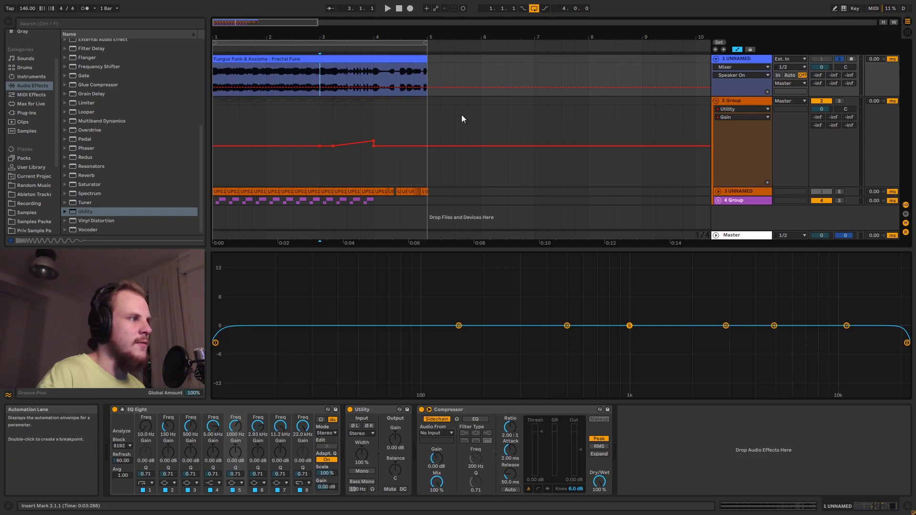
key("space")
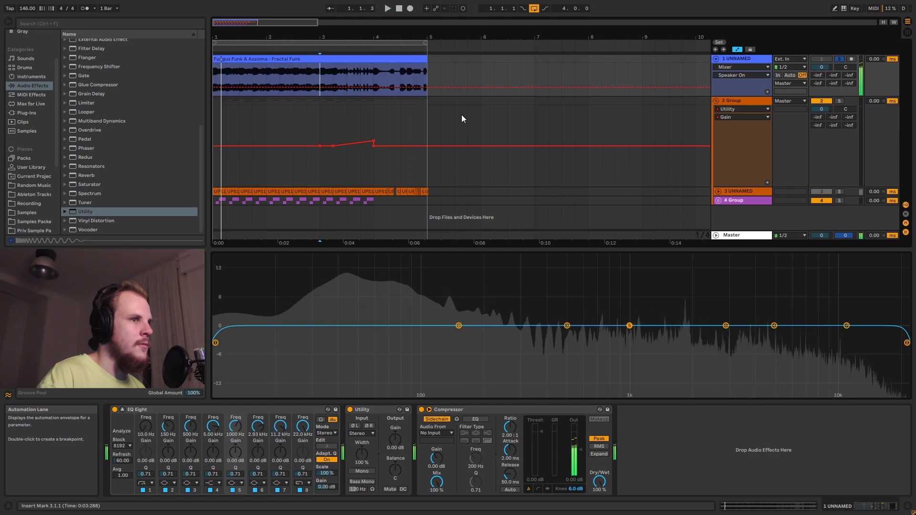
left_click(735, 100)
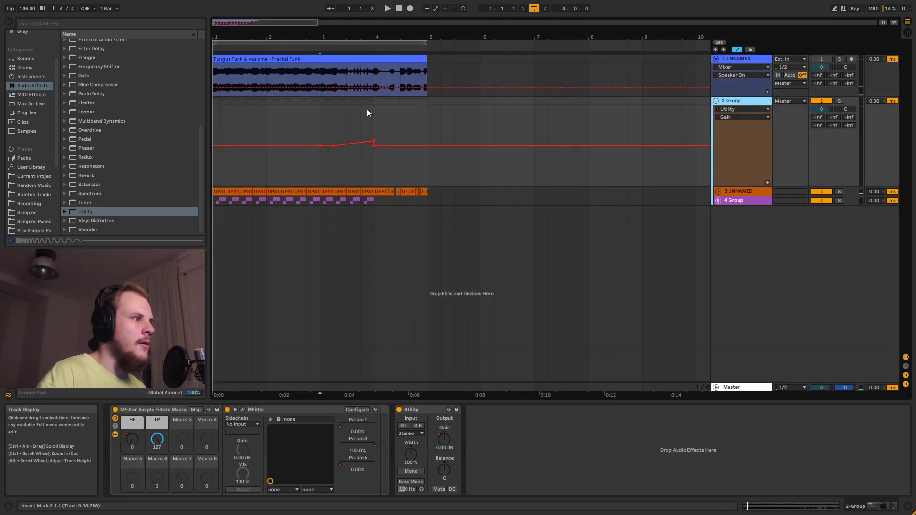
left_click(325, 105)
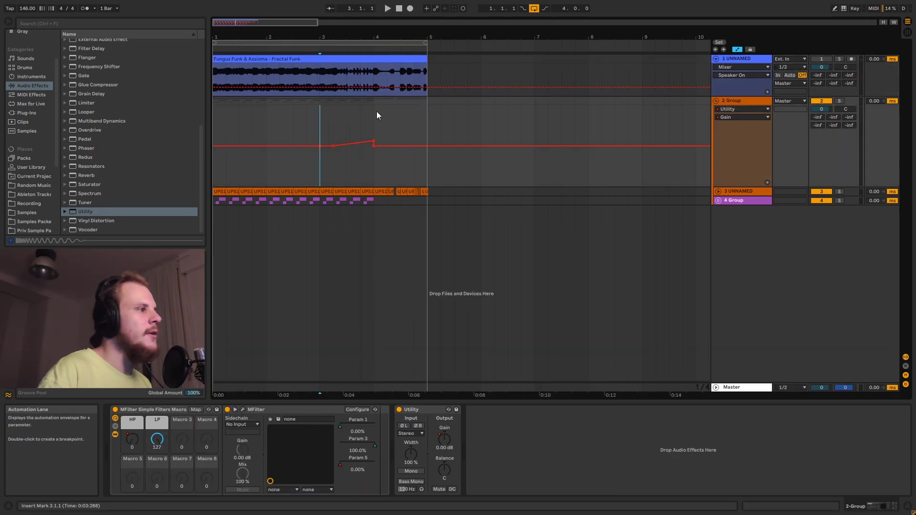
Step: Zoom into bars 3–6 and select single beats on the reference clip and 2 Group lane
mouse_move(377, 38)
left_mouse_down()
mouse_move(377, 52)
mouse_move(393, 36)
left_mouse_up()
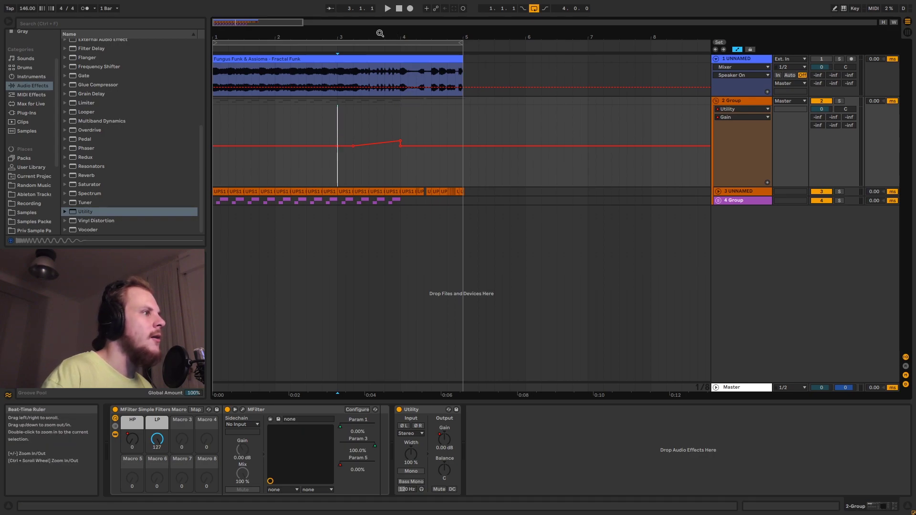
left_click_drag(214, 101, 272, 102)
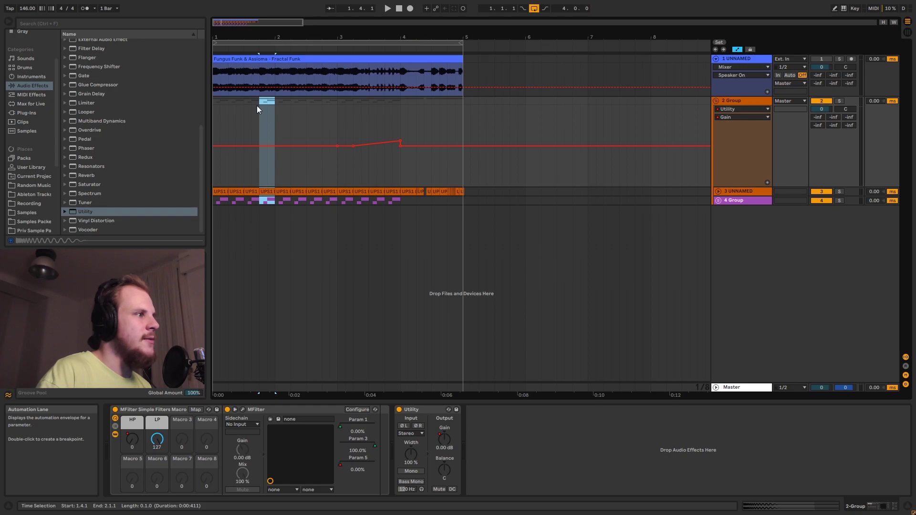
left_click(217, 76)
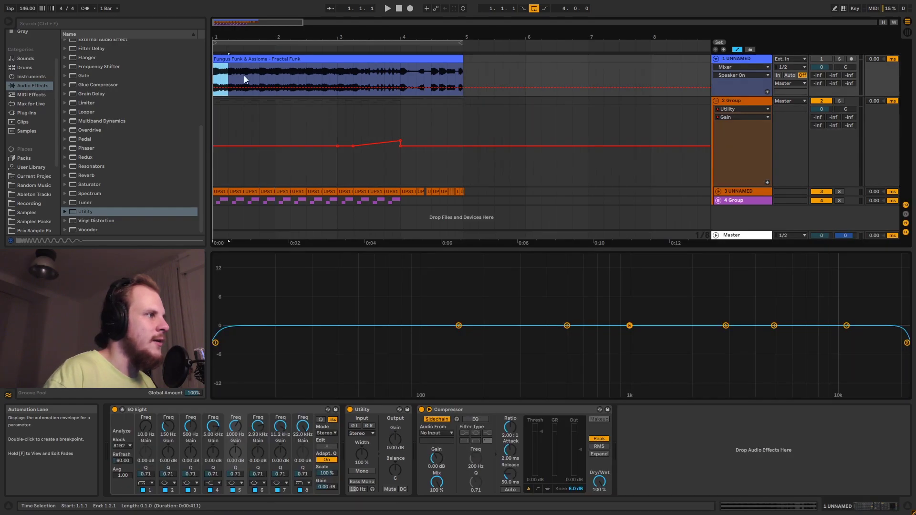
left_click_drag(244, 75, 260, 76)
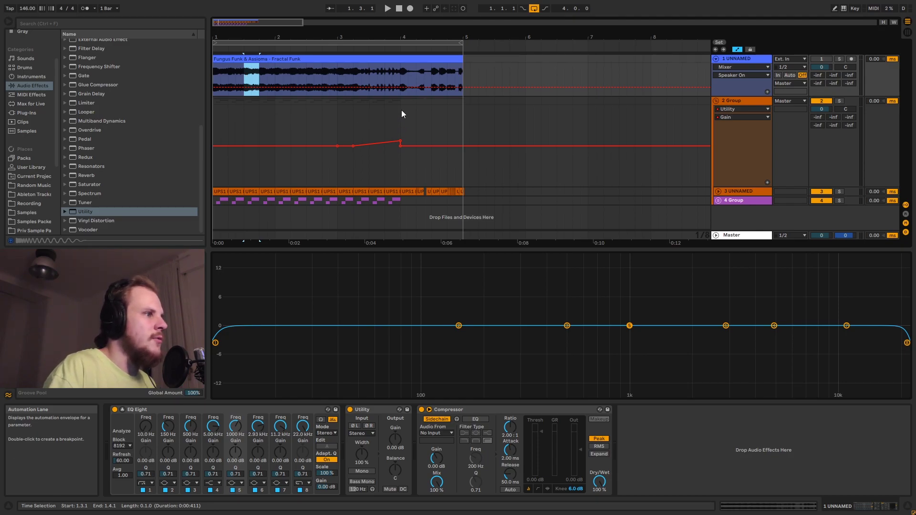
left_click_drag(402, 38, 471, 106)
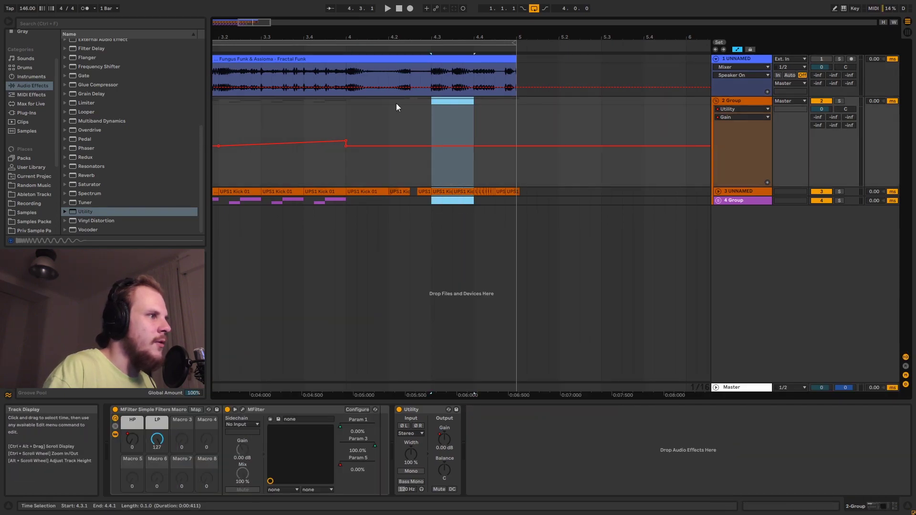
left_click_drag(389, 101, 518, 101)
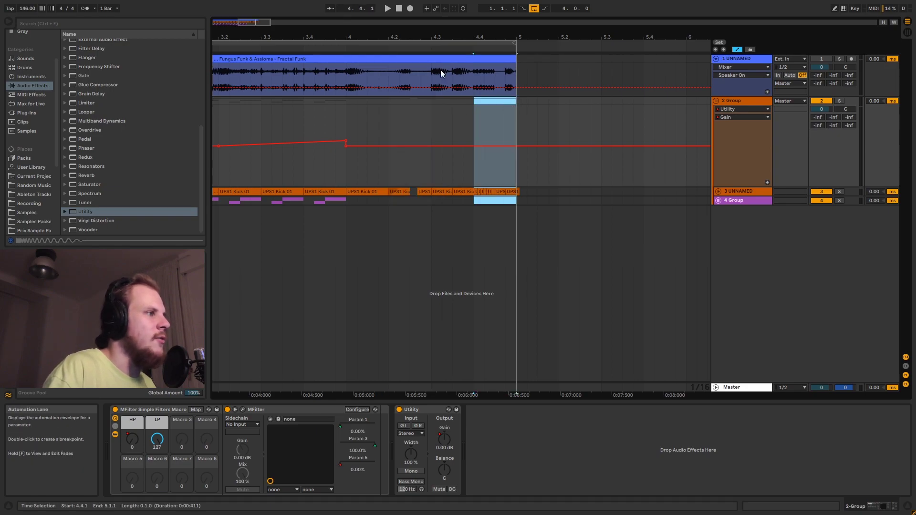
Step: Play the Fractal Funk reference from bar 4 and stop it
left_click(348, 104)
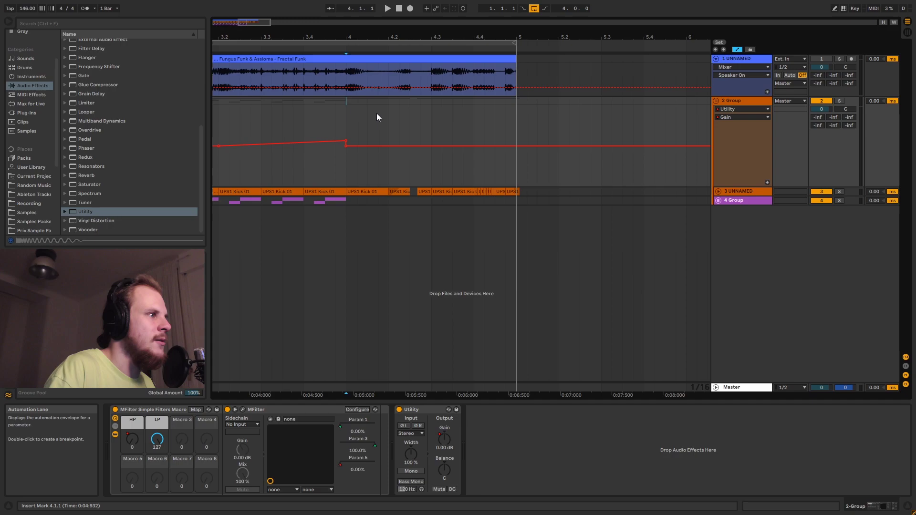
left_click_drag(347, 68, 496, 75)
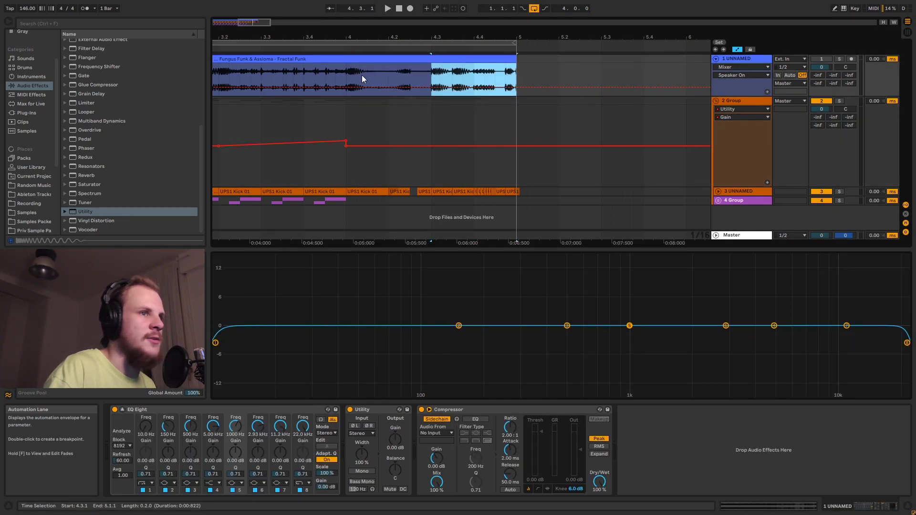
left_click(347, 78)
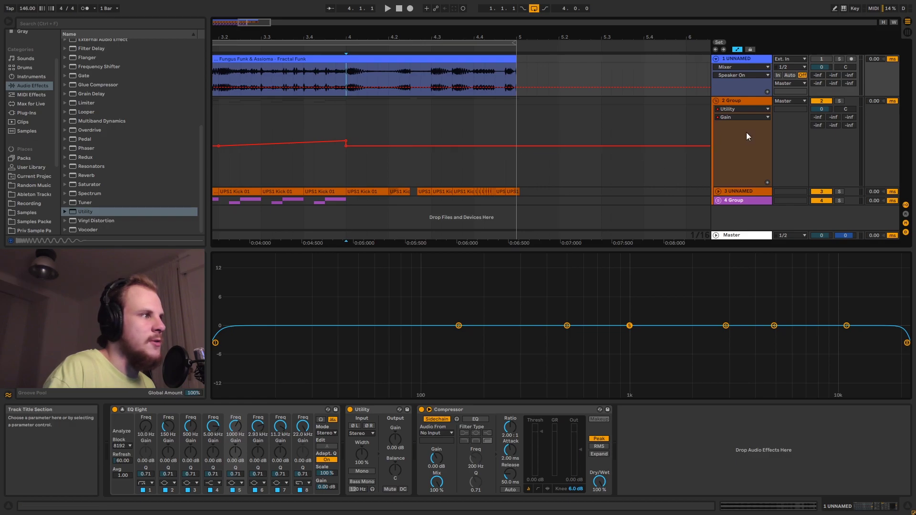
key("space")
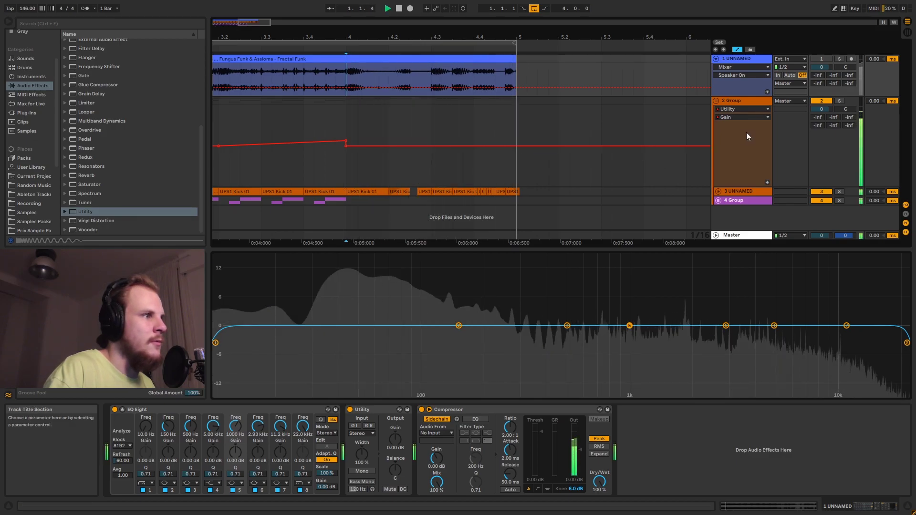
key("space")
Step: Zoom out to bars 1–8 and select all of bar 4 (4.1.1 to 5.1.1) on the reference clip
key("minus")
key("minus")
left_click_drag(419, 71, 490, 73)
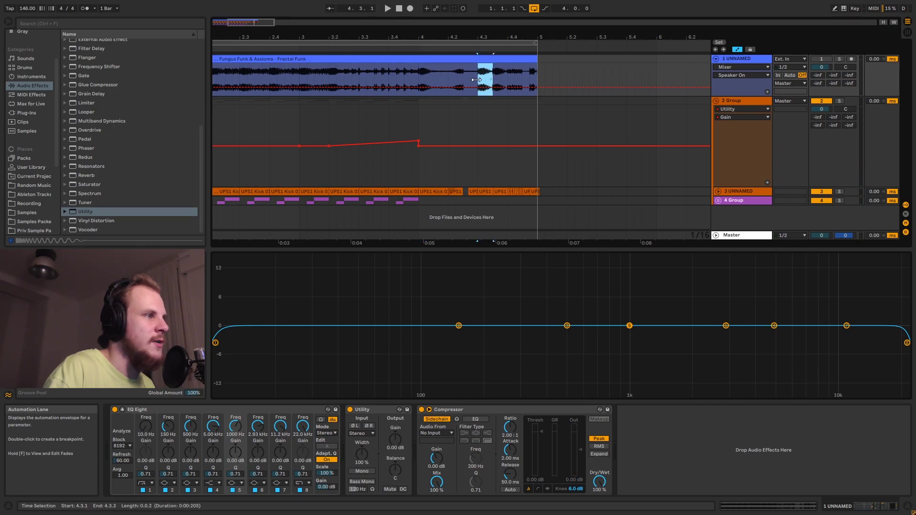
left_click_drag(429, 37, 429, 26)
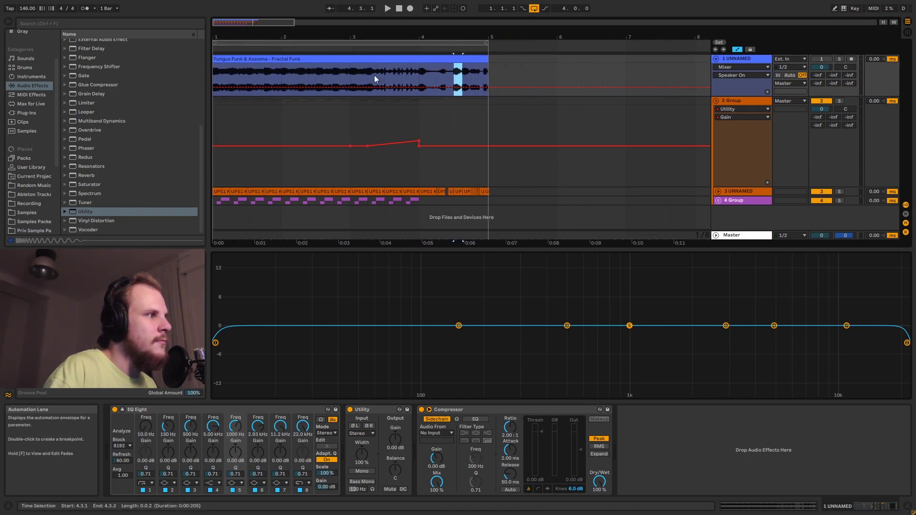
left_click_drag(350, 78, 391, 82)
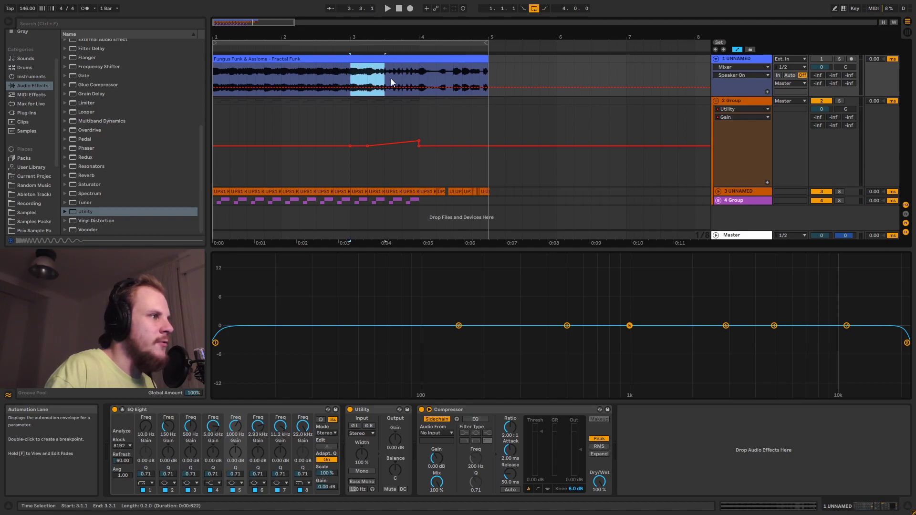
left_click(417, 72)
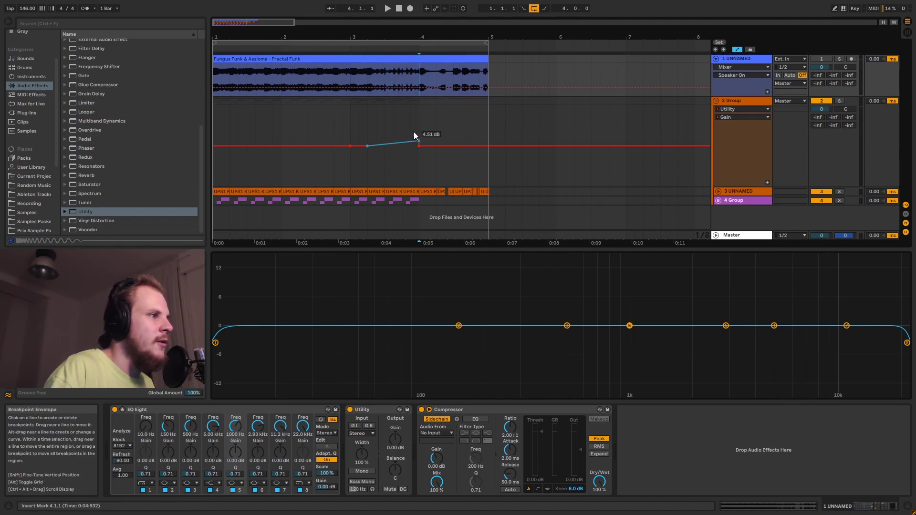
left_click_drag(420, 73, 486, 76)
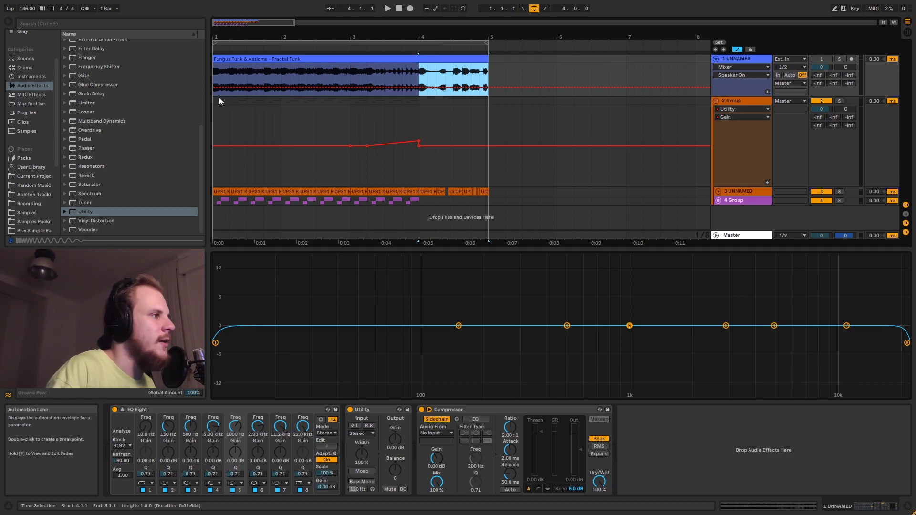
left_click_drag(219, 98, 486, 105)
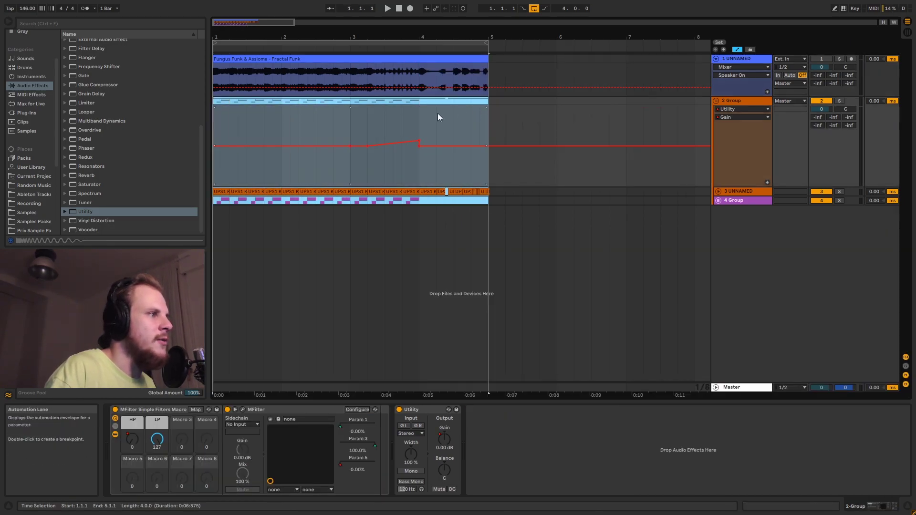
left_click_drag(417, 102, 485, 105)
left_click_drag(419, 73, 484, 78)
left_click_drag(402, 73, 420, 79)
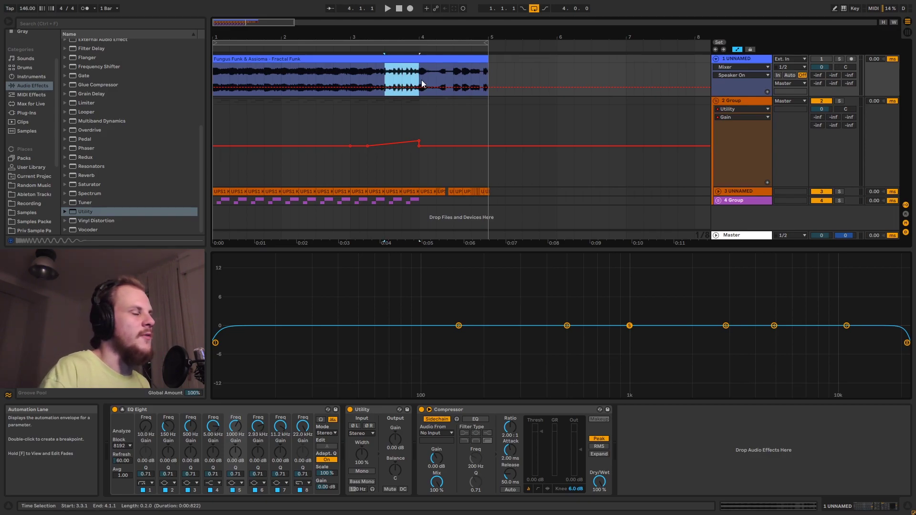
left_click(351, 74)
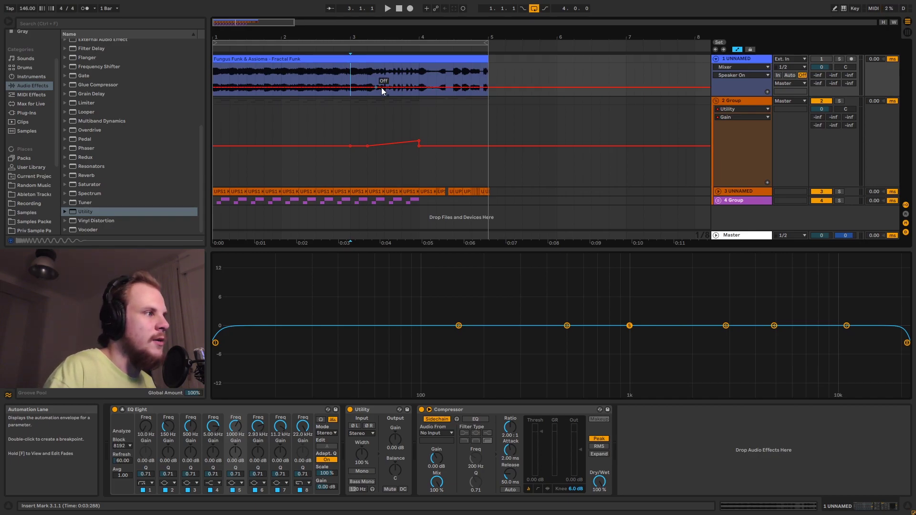
left_click_drag(373, 38, 373, 14)
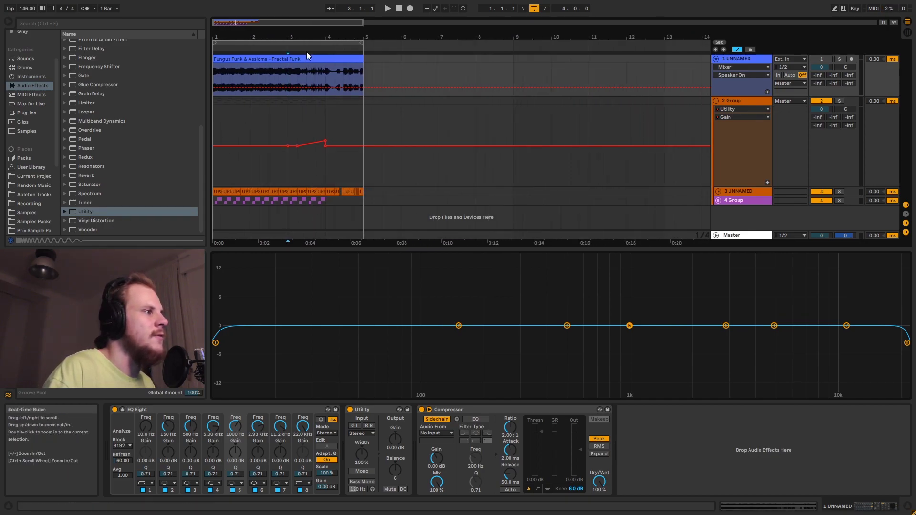